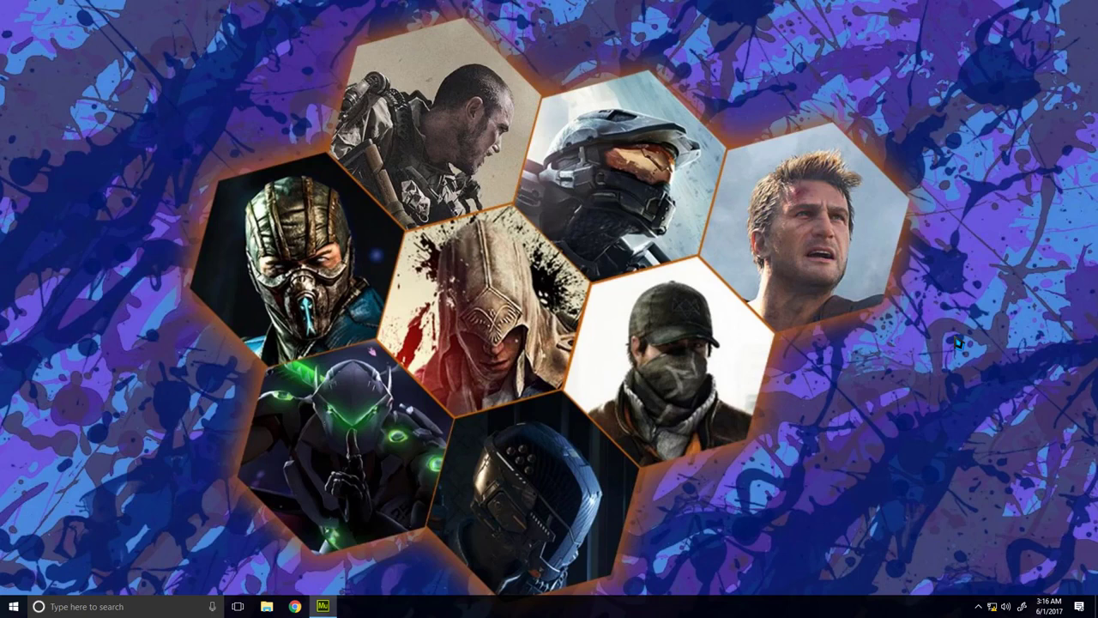
Step: Bring Muse forward and start a new site with a Fixed Width layout at 960 px
click(322, 607)
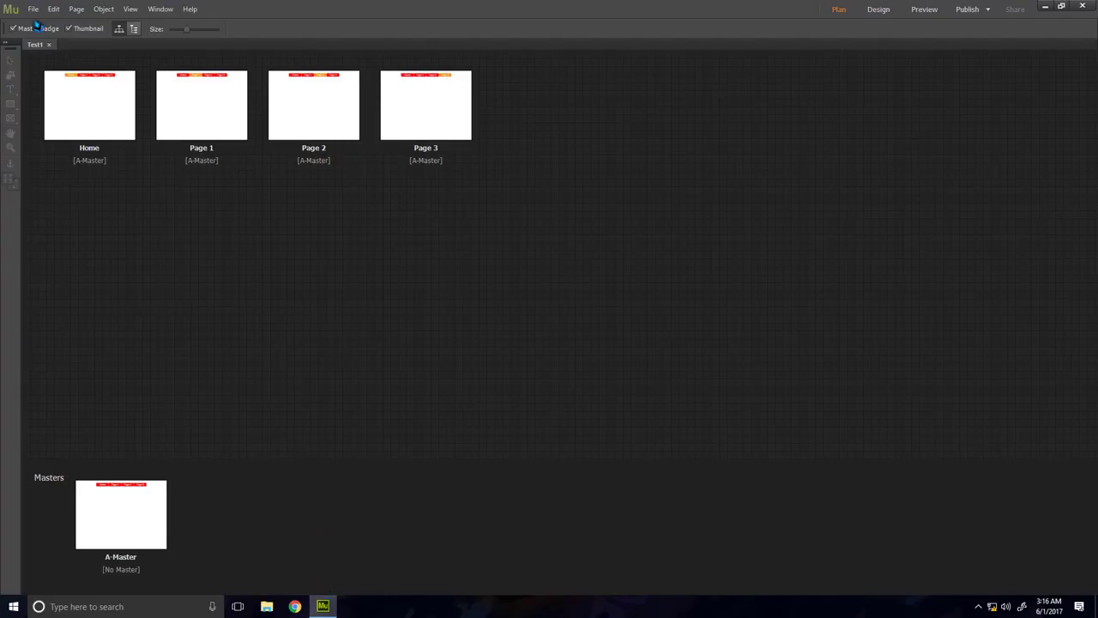
click(33, 9)
key(Escape)
key(ctrl+n)
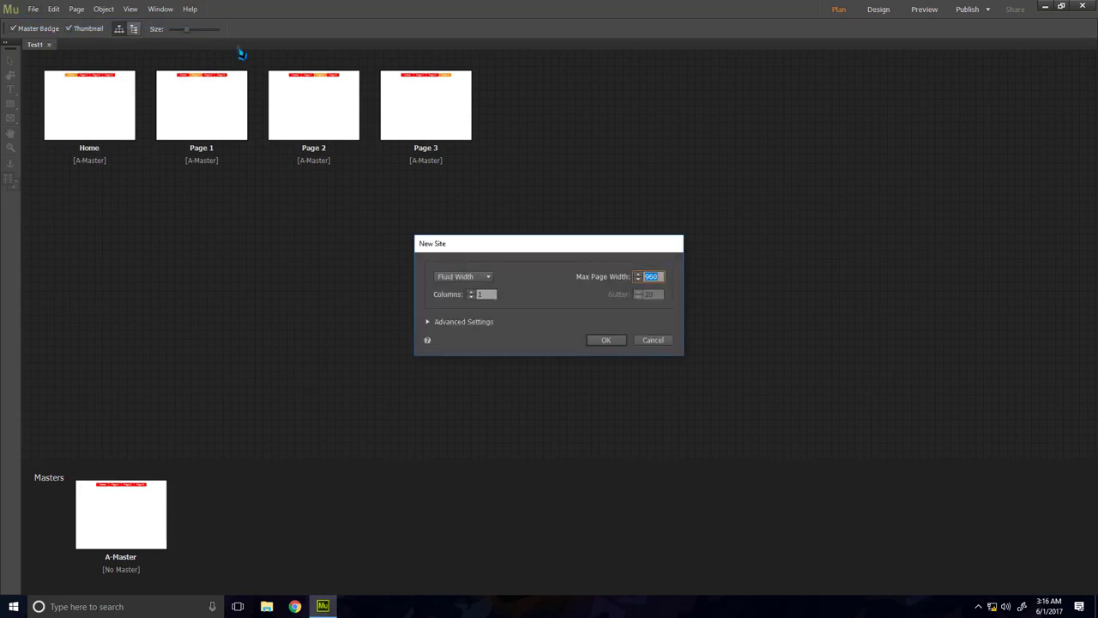
click(476, 278)
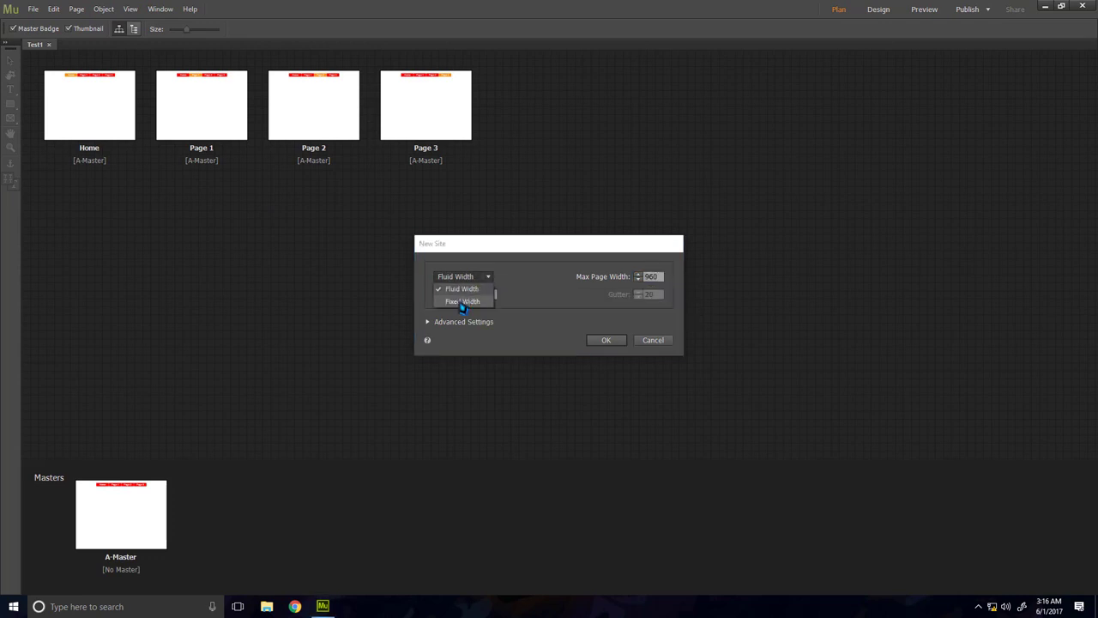
click(461, 302)
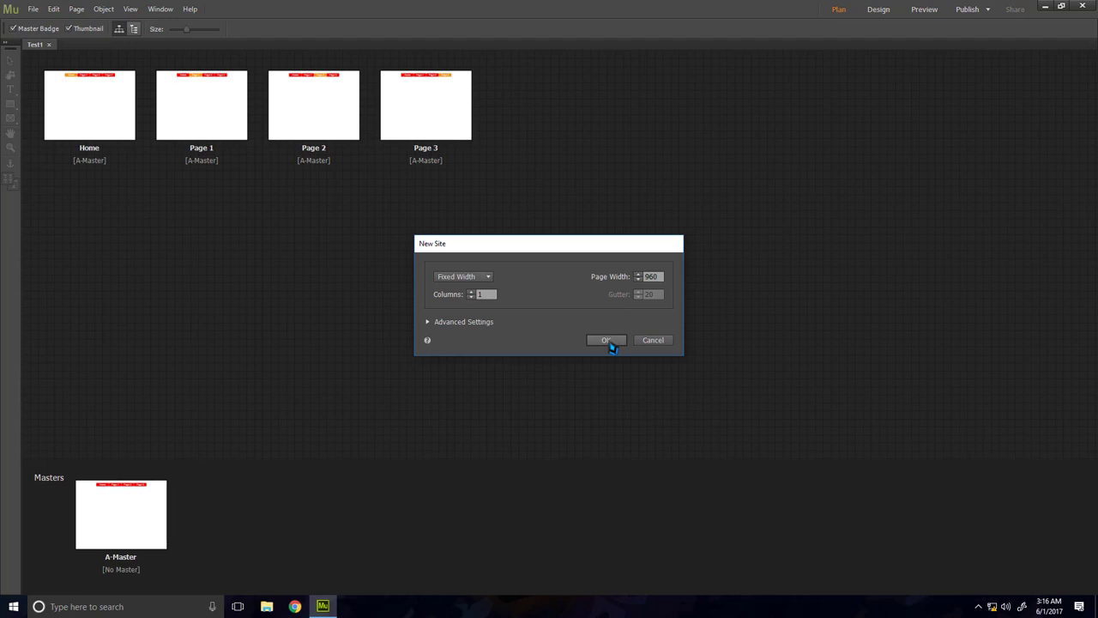
Step: Confirm the fixed-width site settings and open the blank Home page in Design view
click(609, 342)
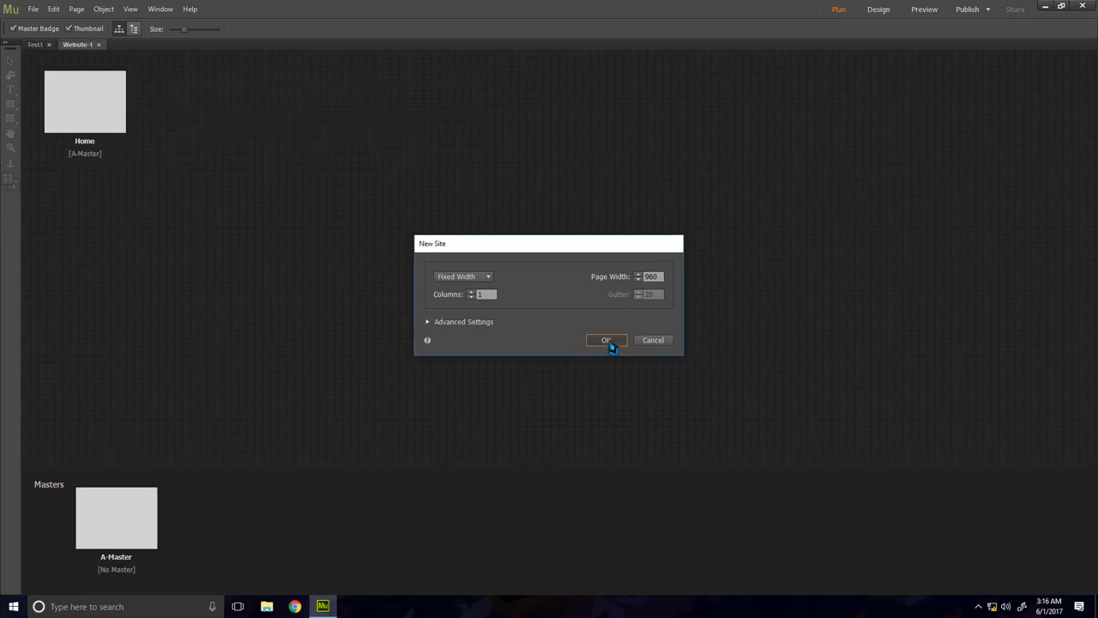
double_click(95, 111)
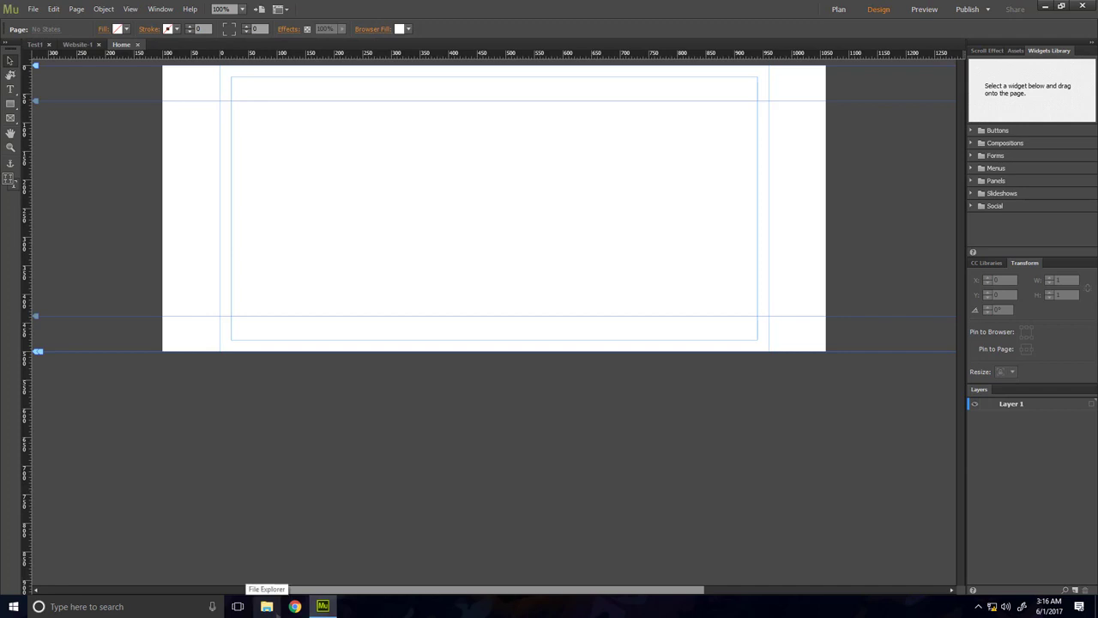
Step: In File Explorer, open Pictures and drag Games.jpg over to Muse
click(267, 606)
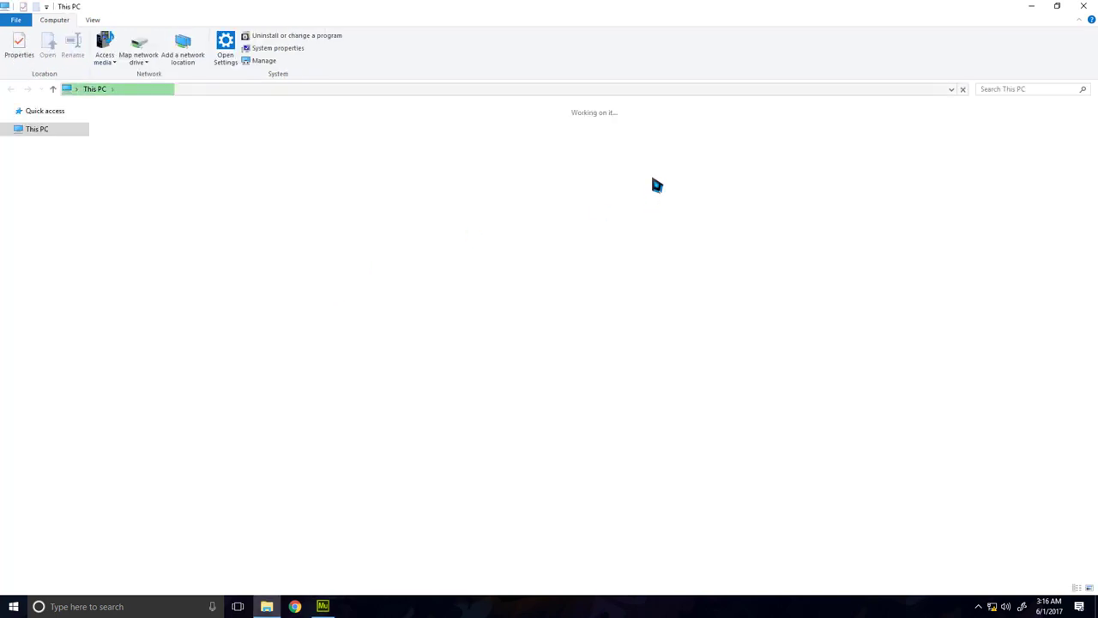
double_click(731, 152)
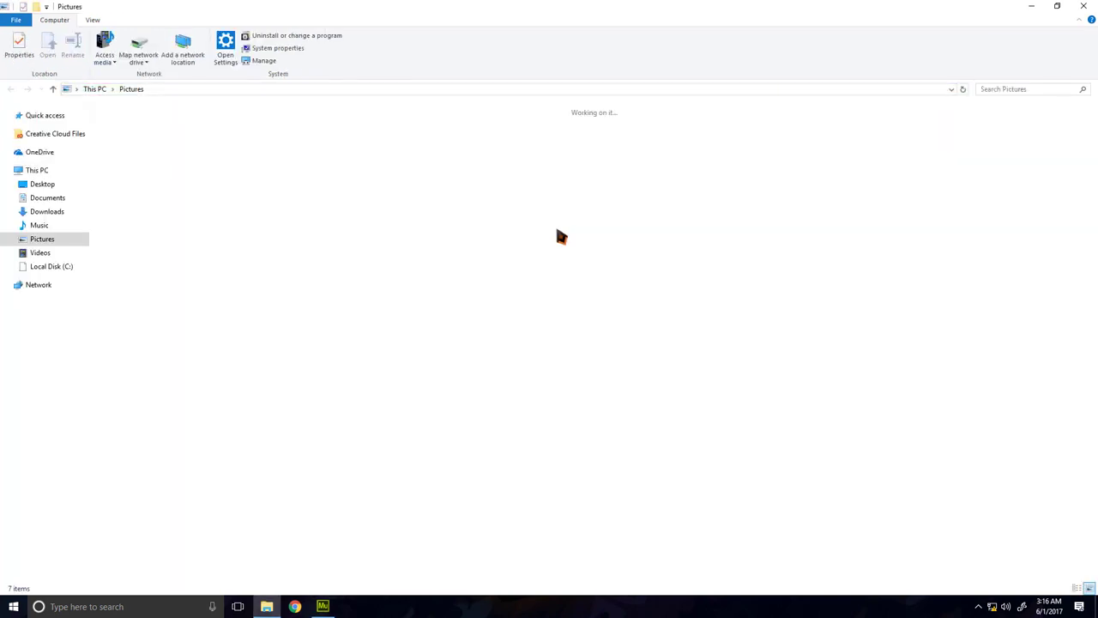
click(327, 171)
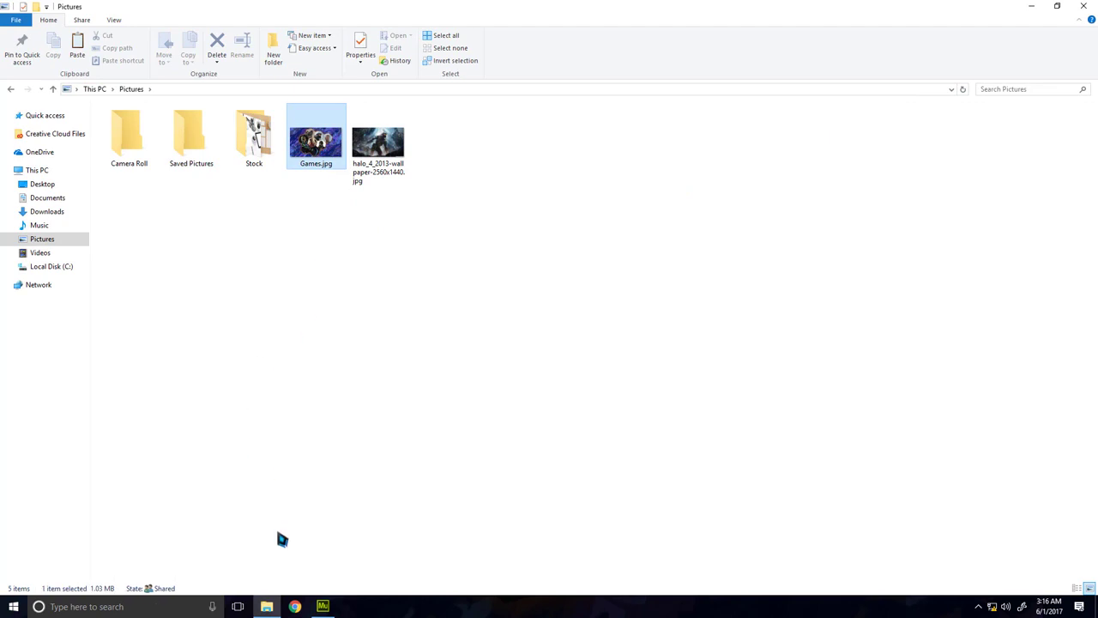
drag(282, 539, 166, 74)
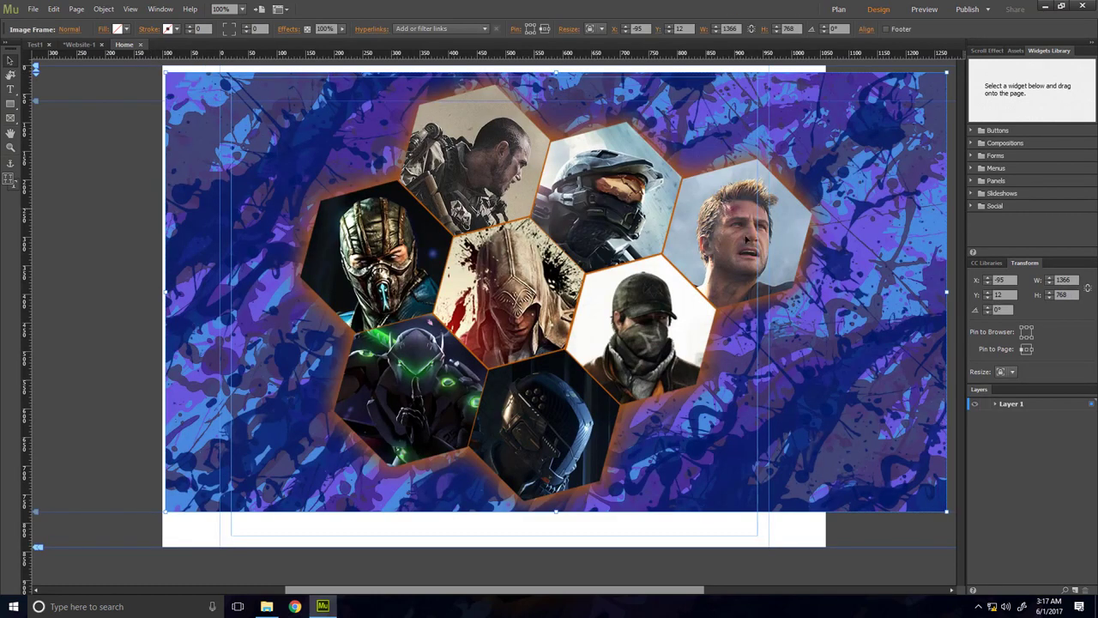
Step: Shift the Games collage left and align it on the page, then deselect it
drag(579, 238, 646, 229)
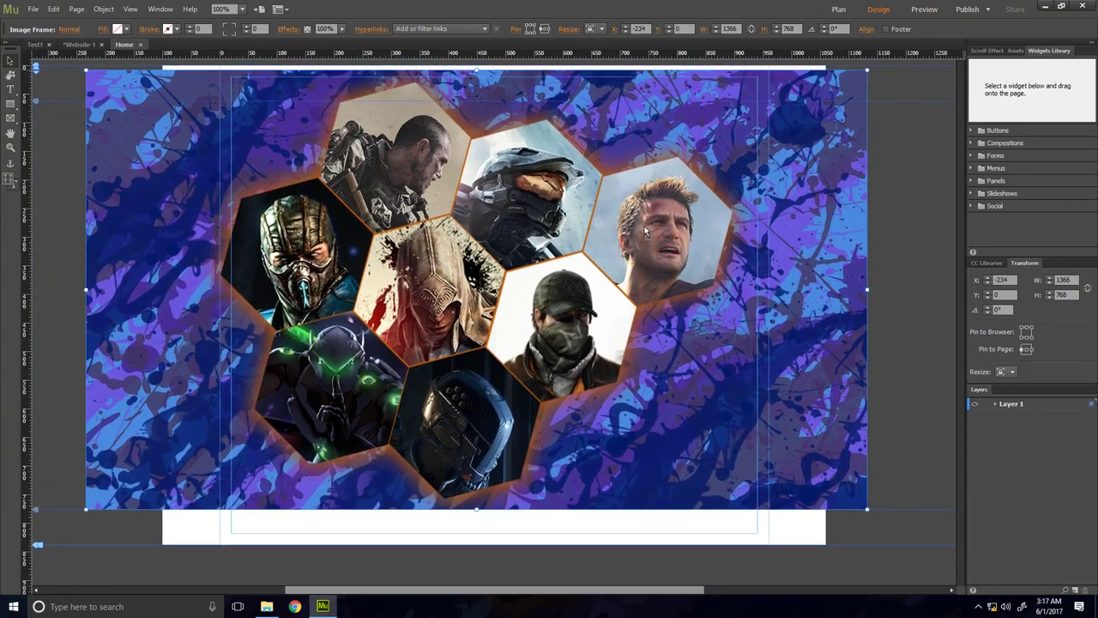
click(865, 31)
click(909, 60)
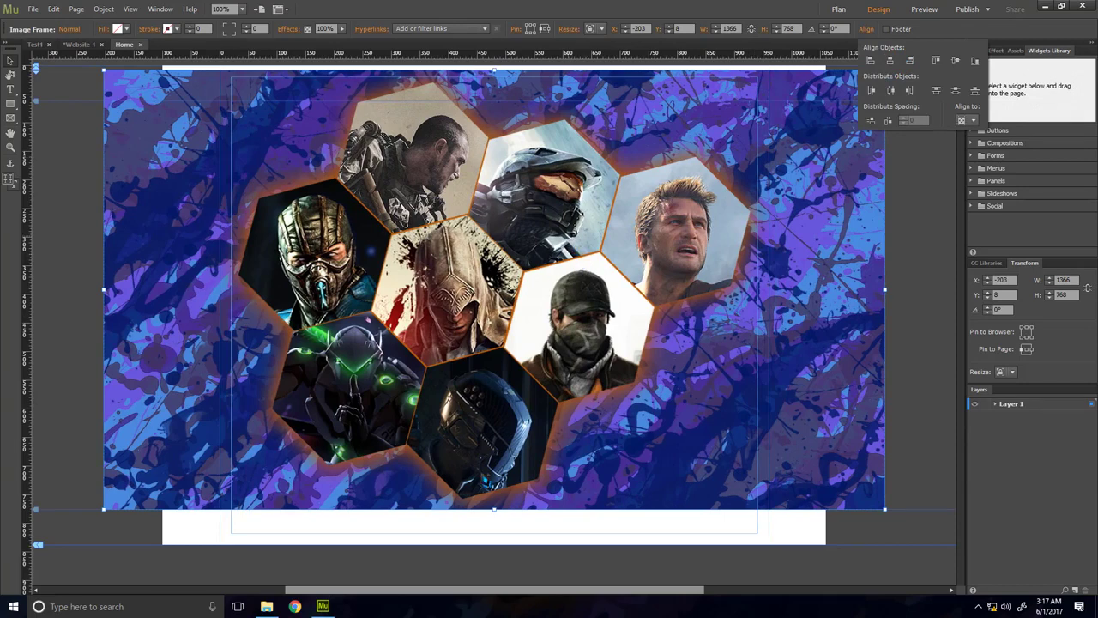
click(427, 563)
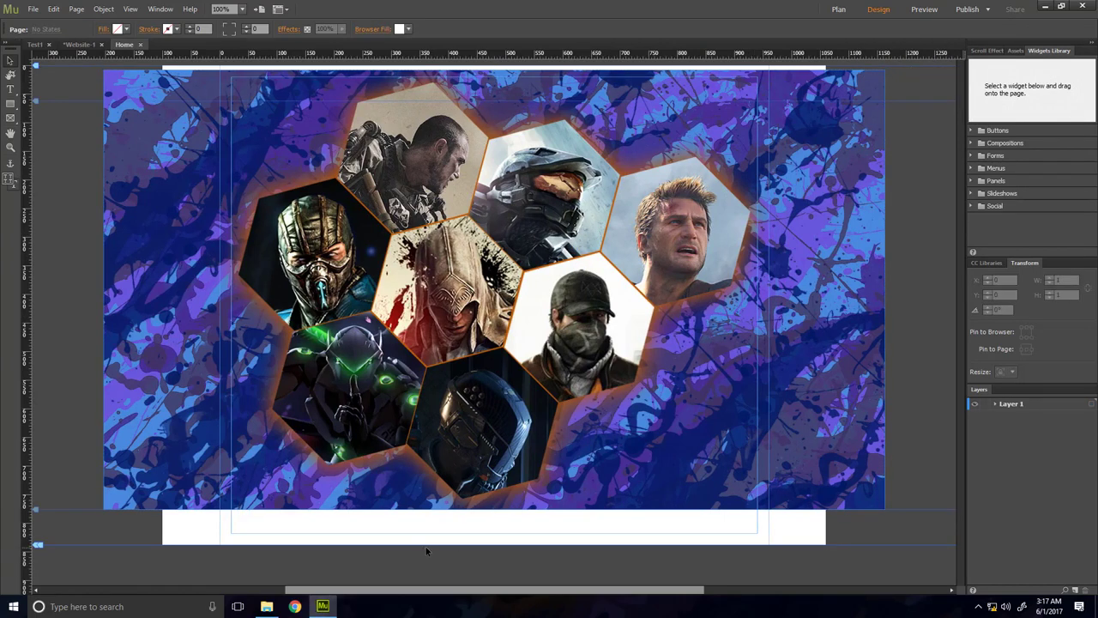
key(ctrl+shift+e)
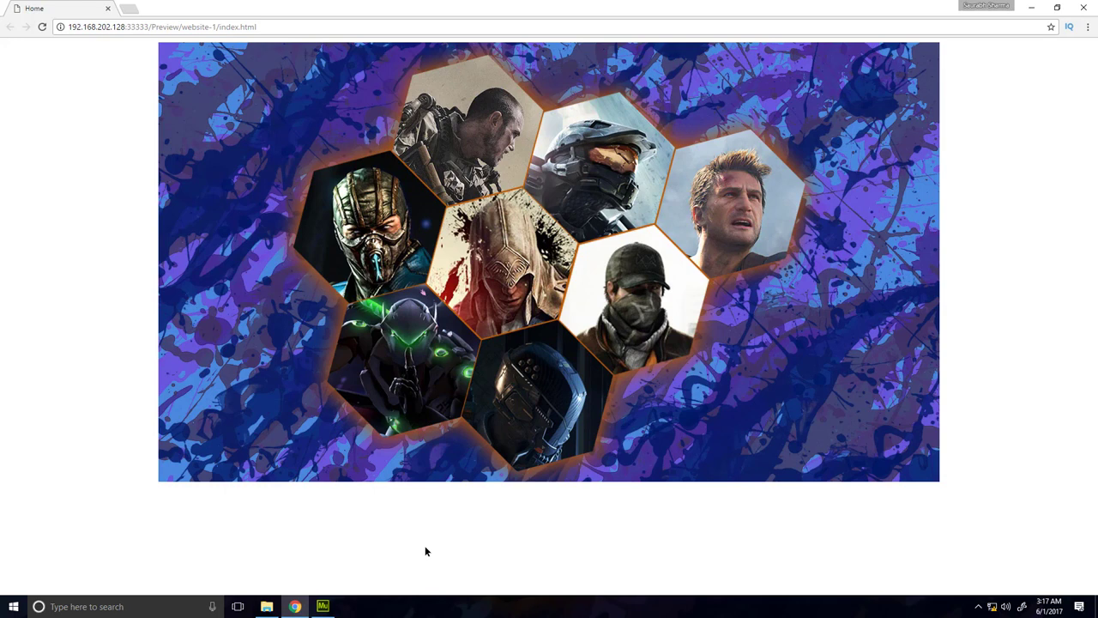
click(321, 605)
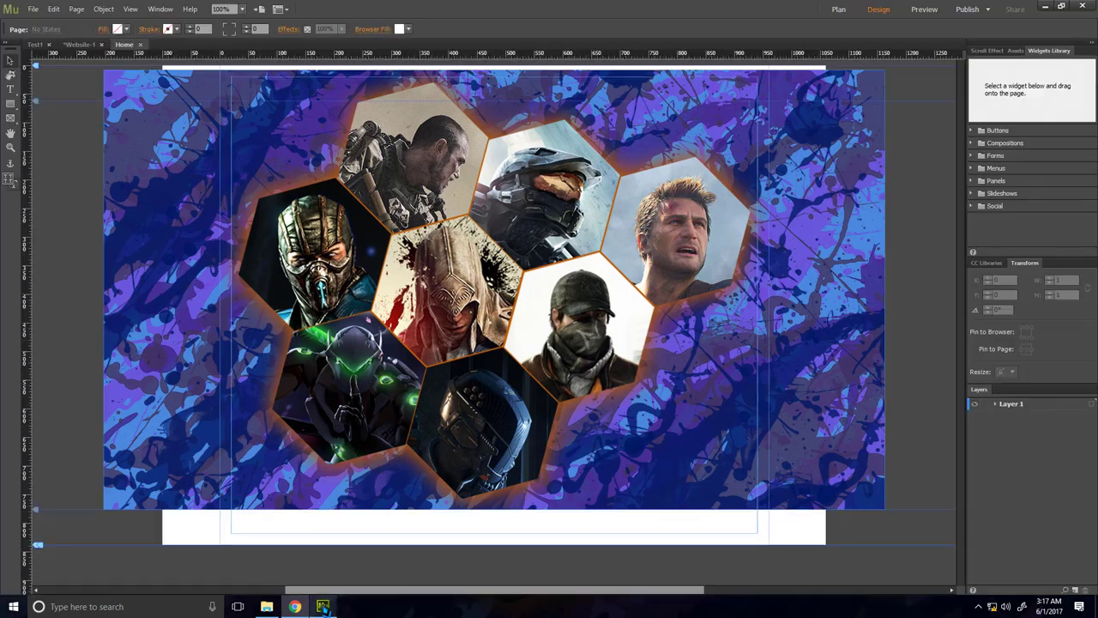
Step: Drag a Tooltip widget from the Compositions group onto the page
click(975, 143)
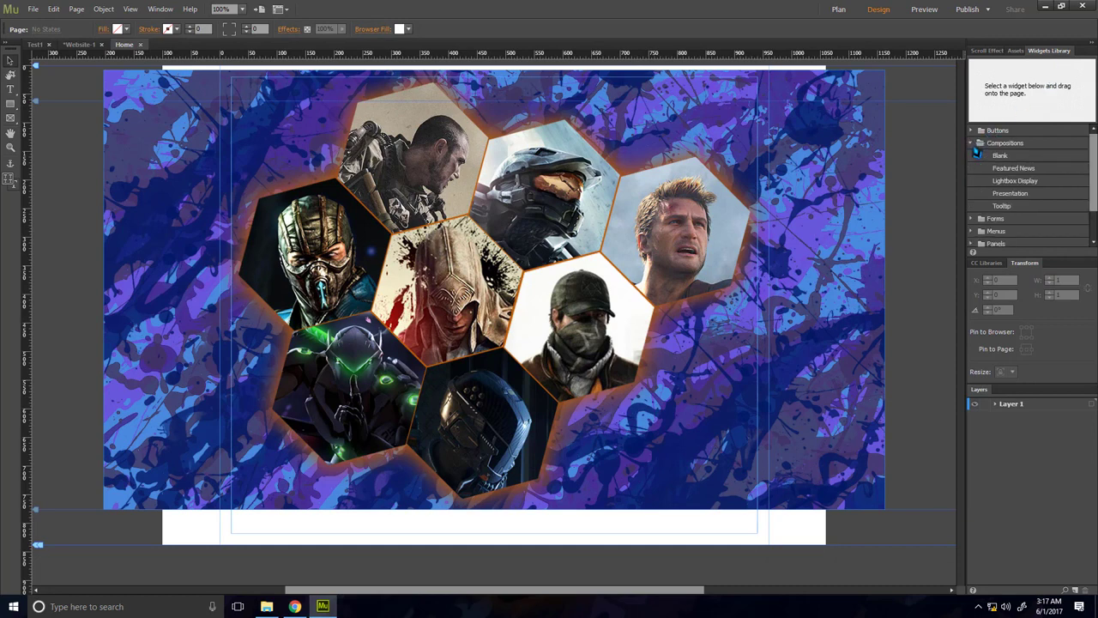
click(1013, 208)
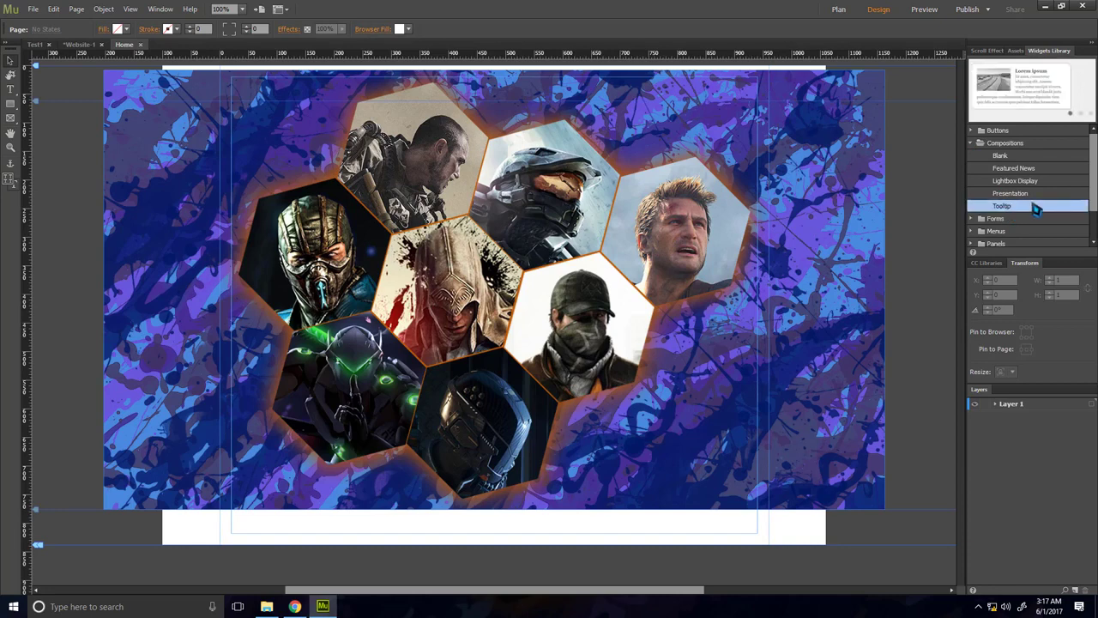
drag(1035, 209, 661, 251)
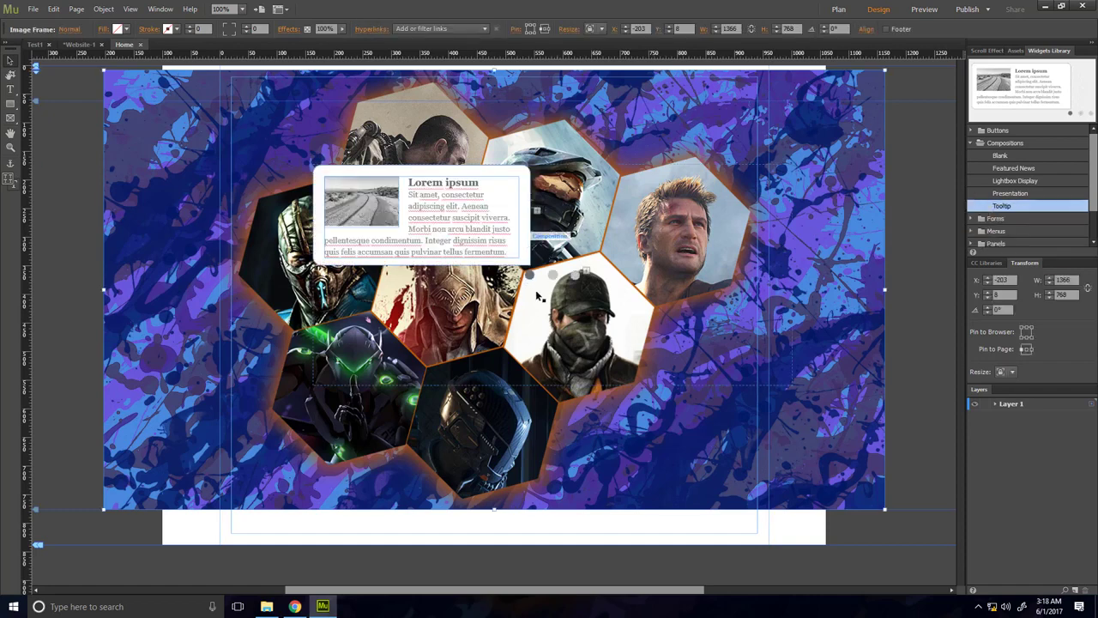
Step: Move the tooltip composition down beneath the collage, to X 120, Y 741
click(566, 296)
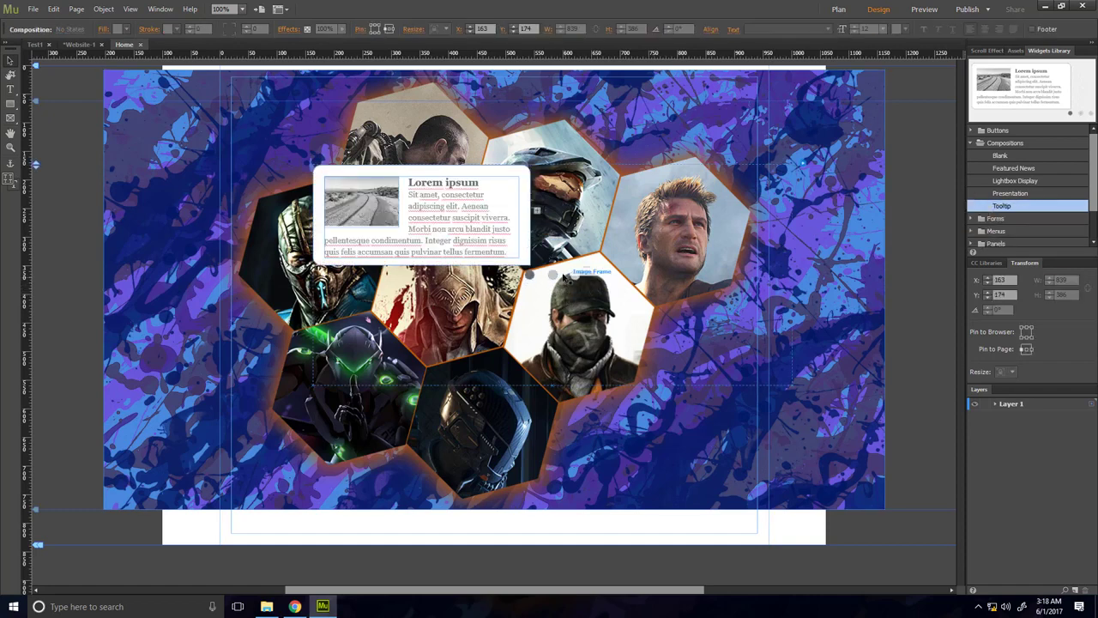
drag(526, 369, 539, 462)
scroll(539, 462, down, 1)
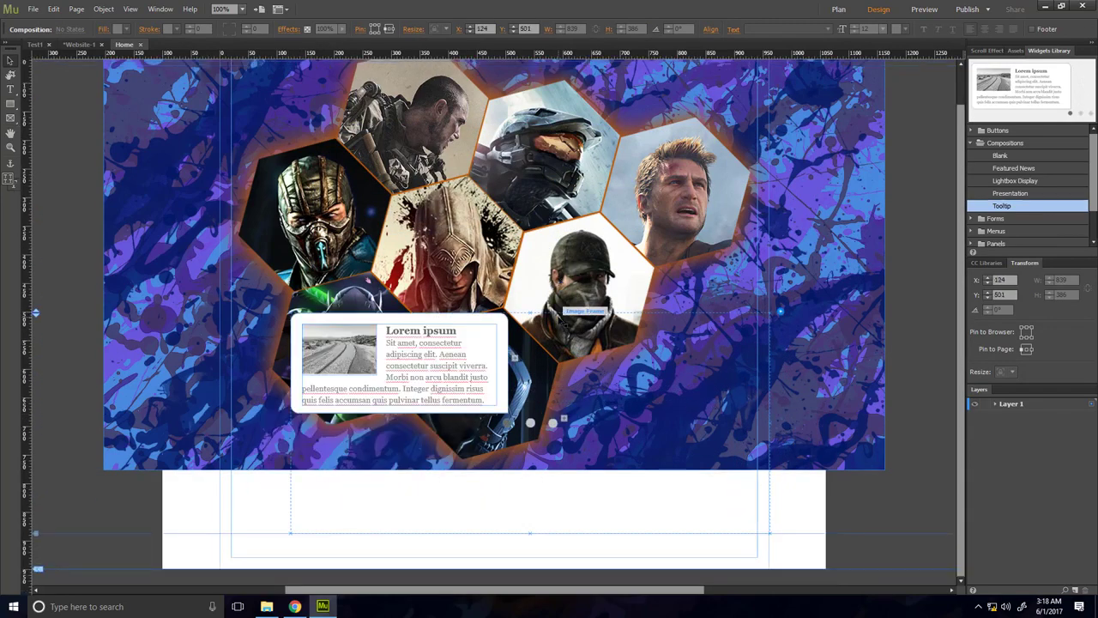
drag(491, 382, 486, 515)
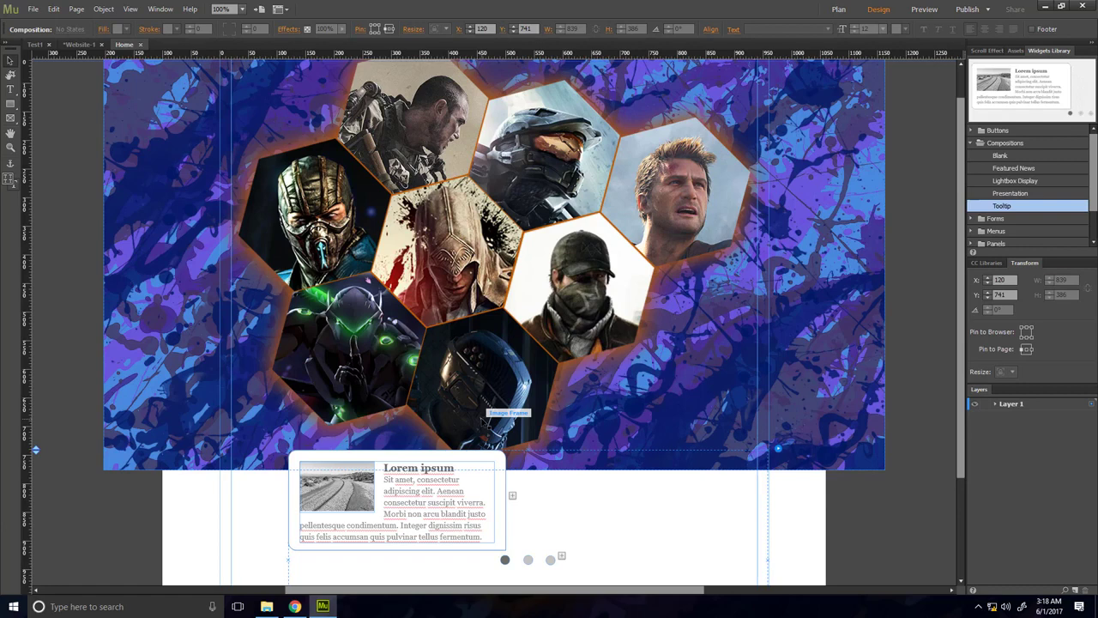
key(ctrl+shift+e)
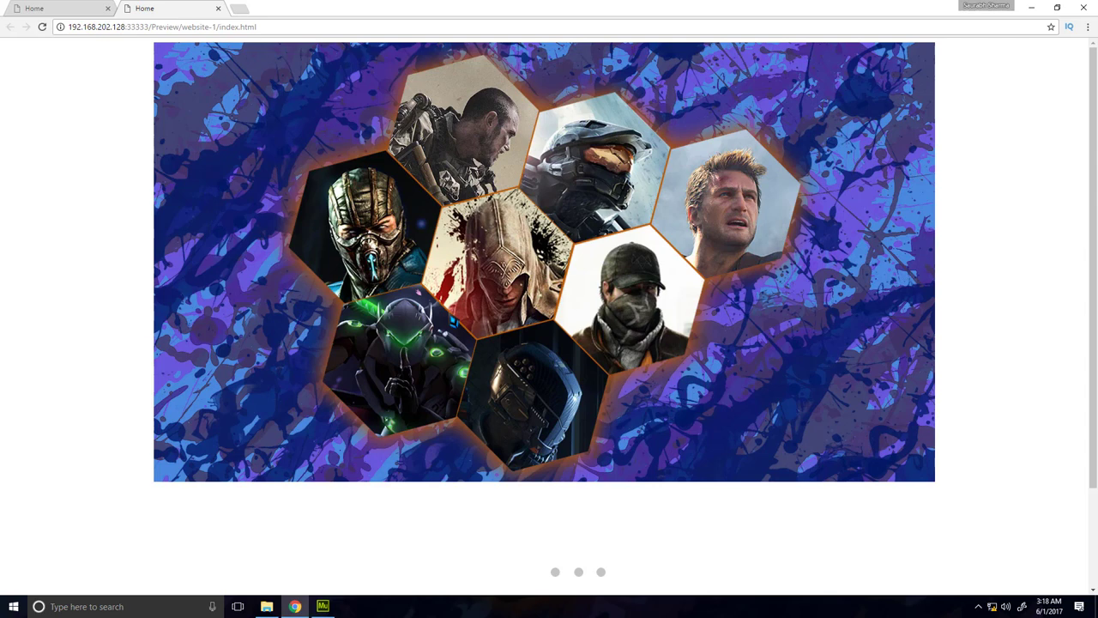
scroll(521, 505, down, 2)
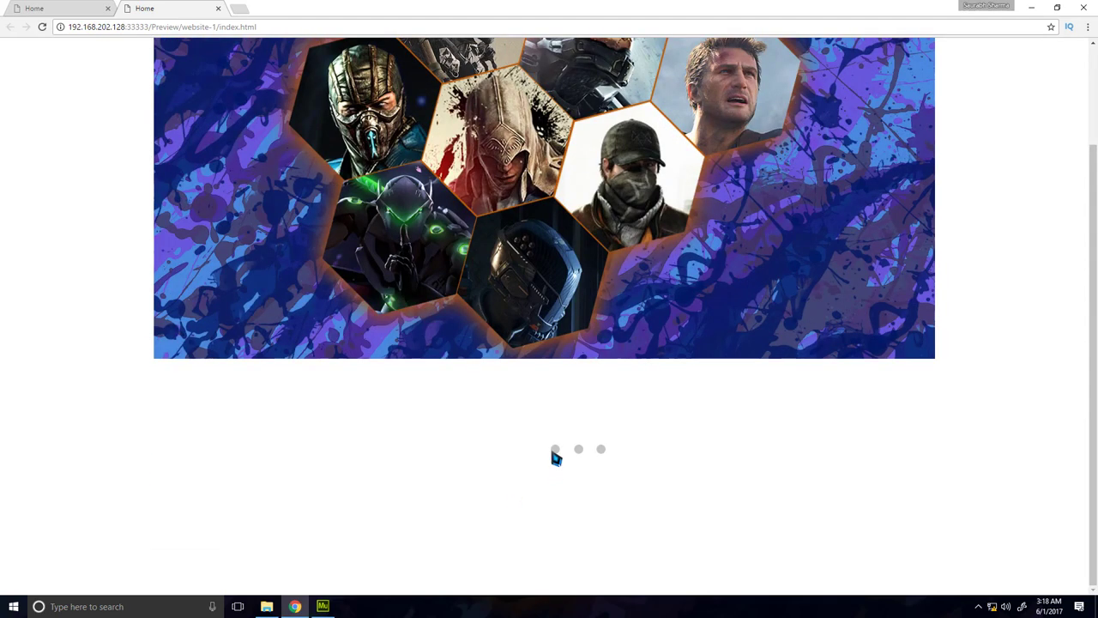
mouse_move(555, 451)
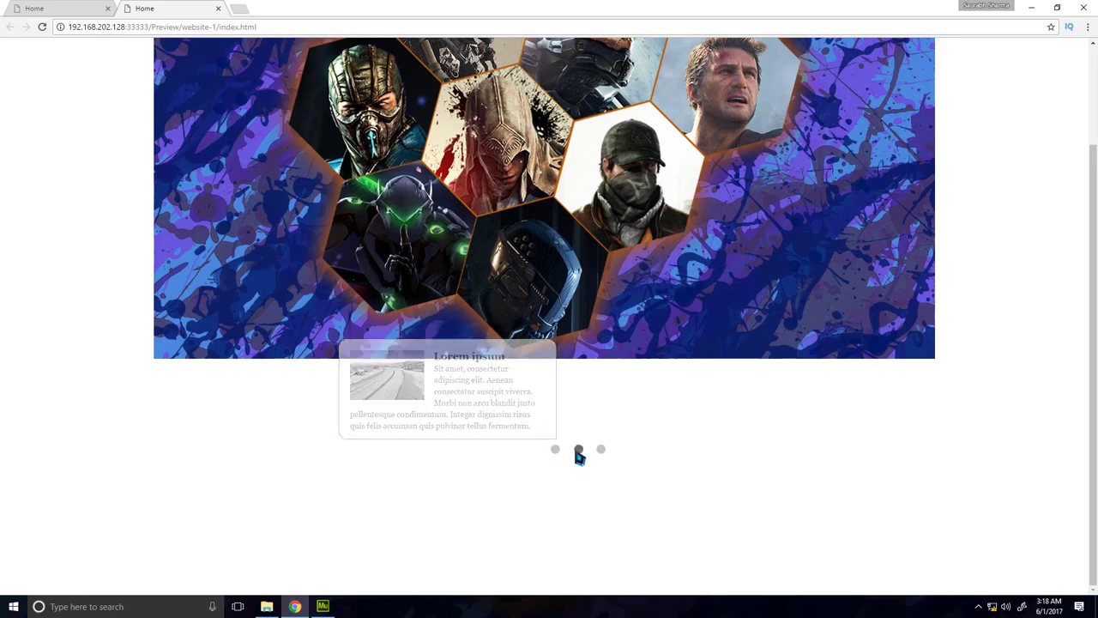
scroll(370, 451, up, 2)
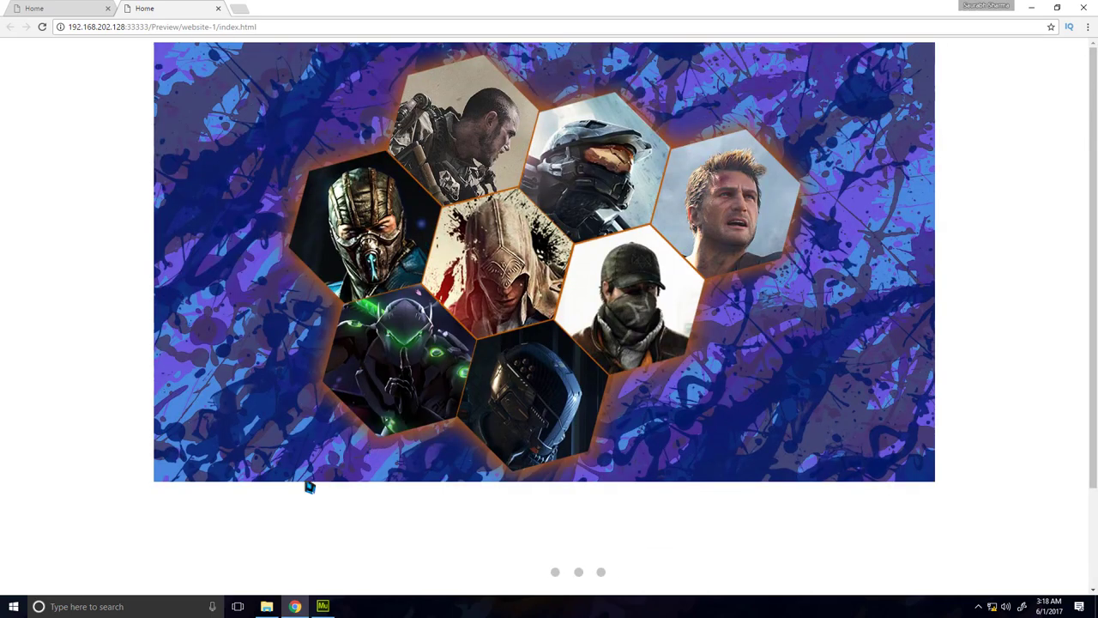
click(323, 606)
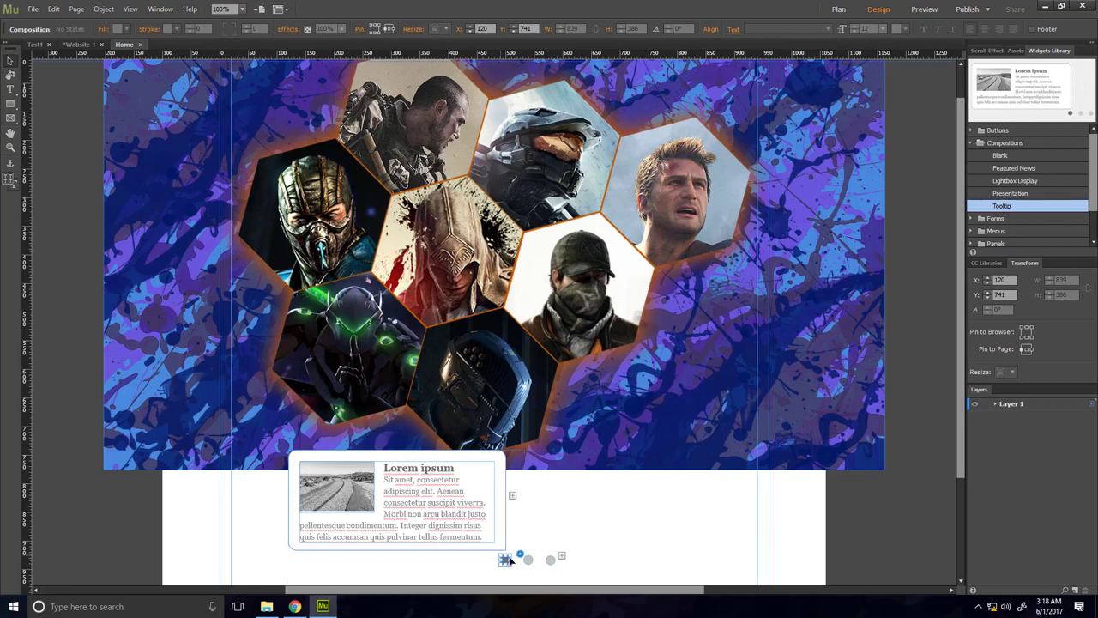
Step: Move the first trigger box onto the Halo hexagon and resize it to about 212 × 227
drag(504, 560, 518, 105)
click(562, 159)
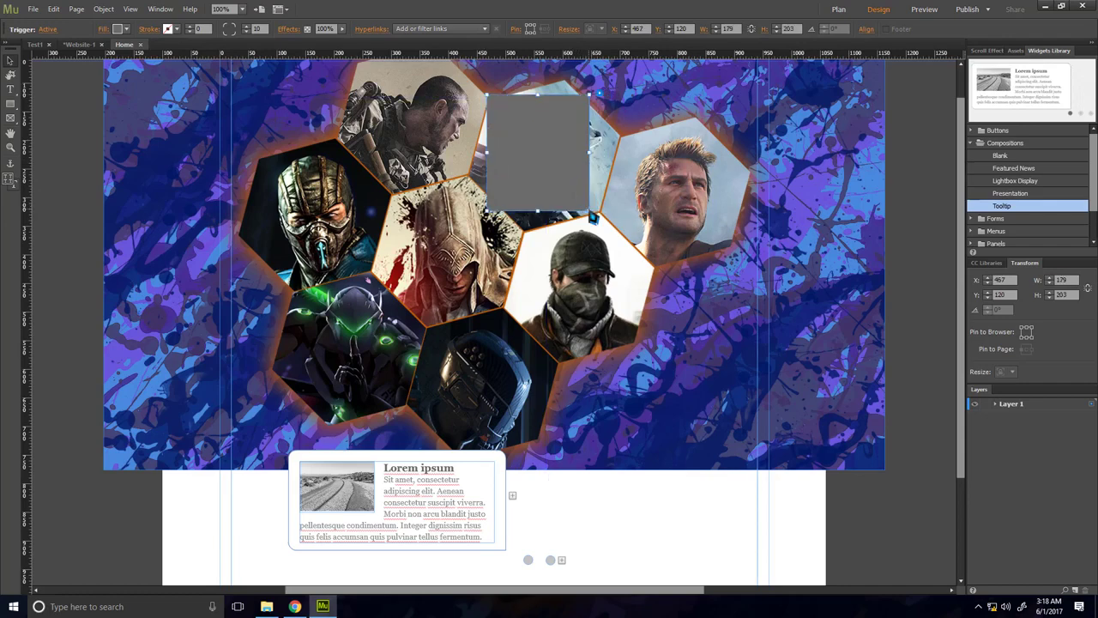
mouse_move(592, 218)
mouse_down()
mouse_move(609, 211)
mouse_move(612, 224)
mouse_up()
drag(579, 171, 572, 159)
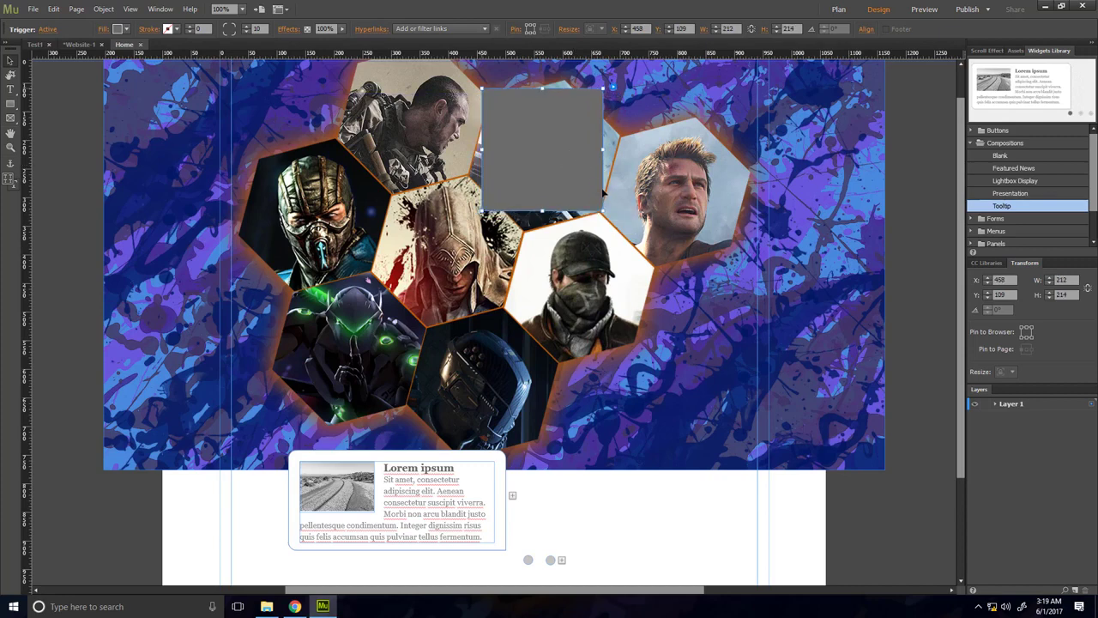
drag(603, 211, 604, 223)
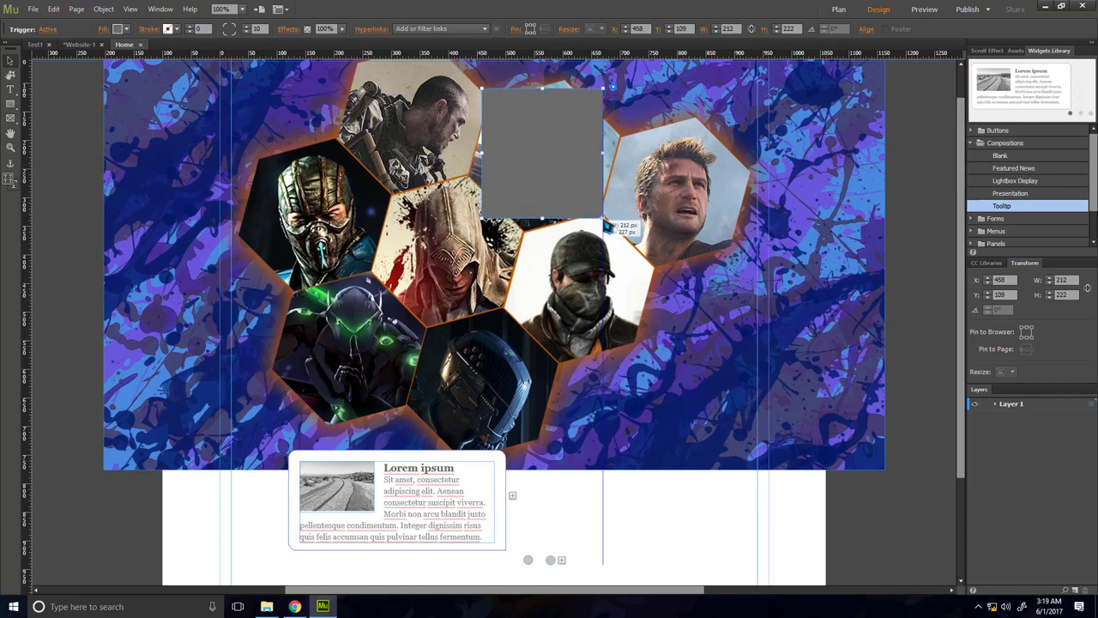
Step: Set the trigger box's fill colour to None
click(104, 29)
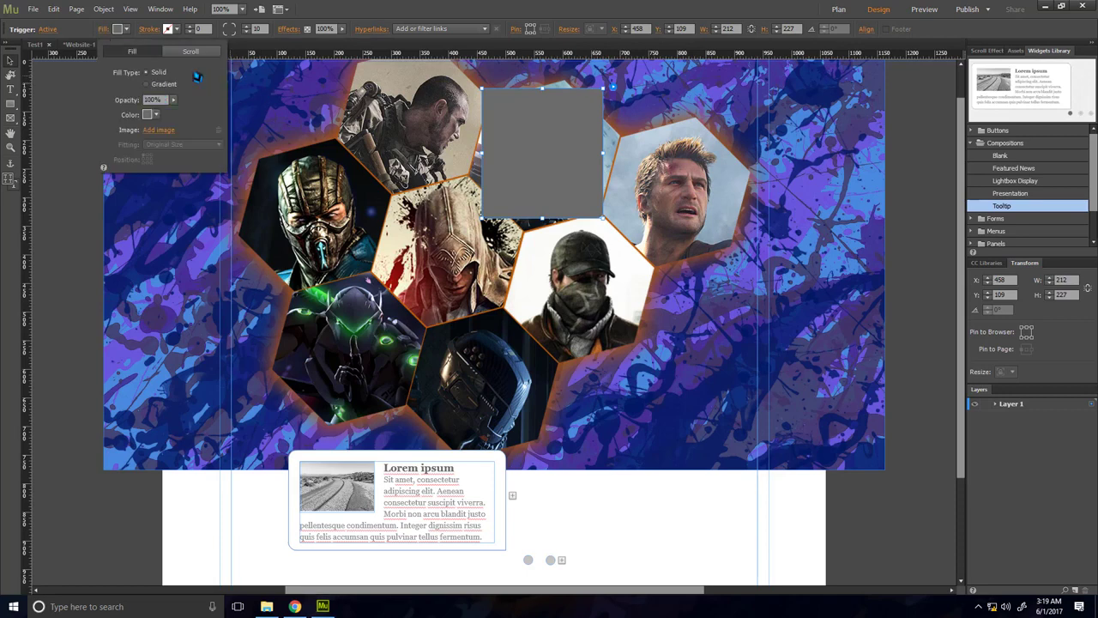
click(151, 114)
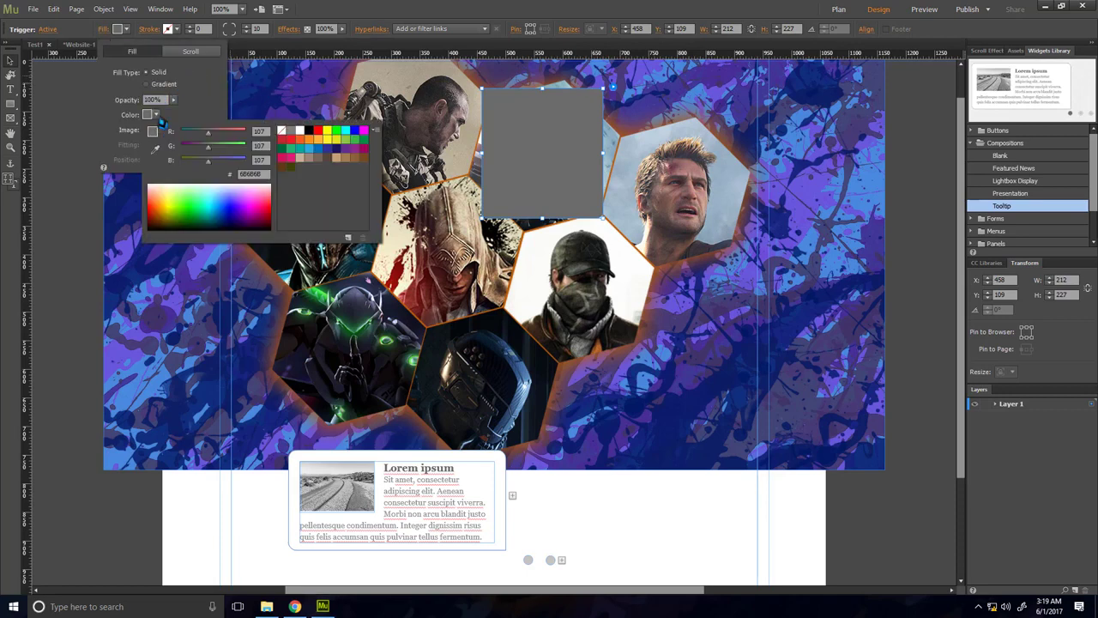
click(282, 132)
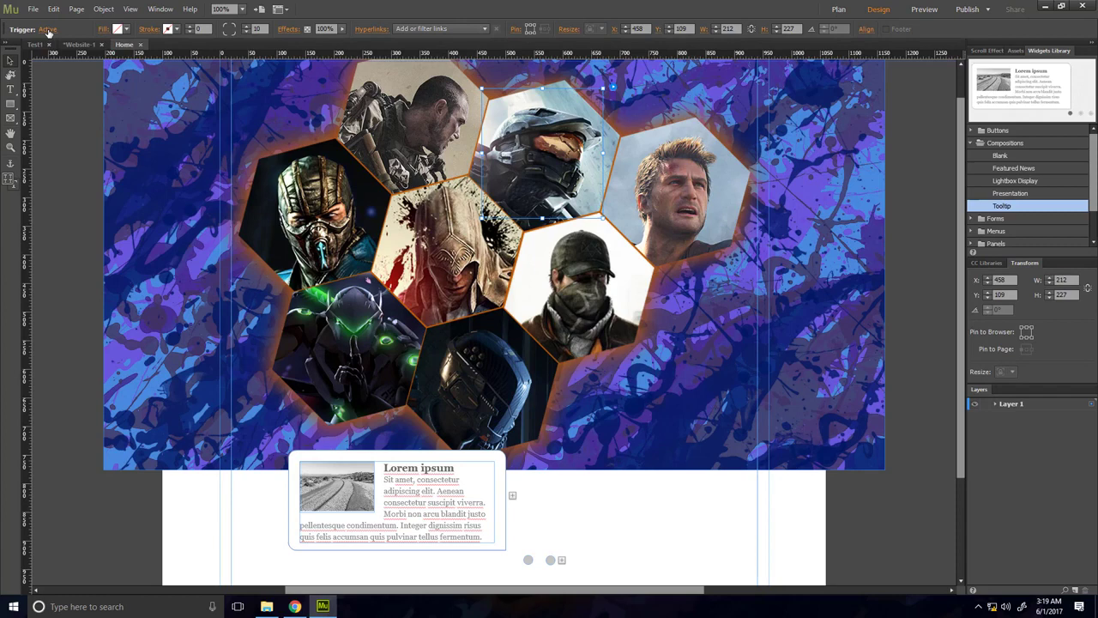
Step: Set the Halo trigger's fill to None in both the Normal and Rollover states
click(48, 30)
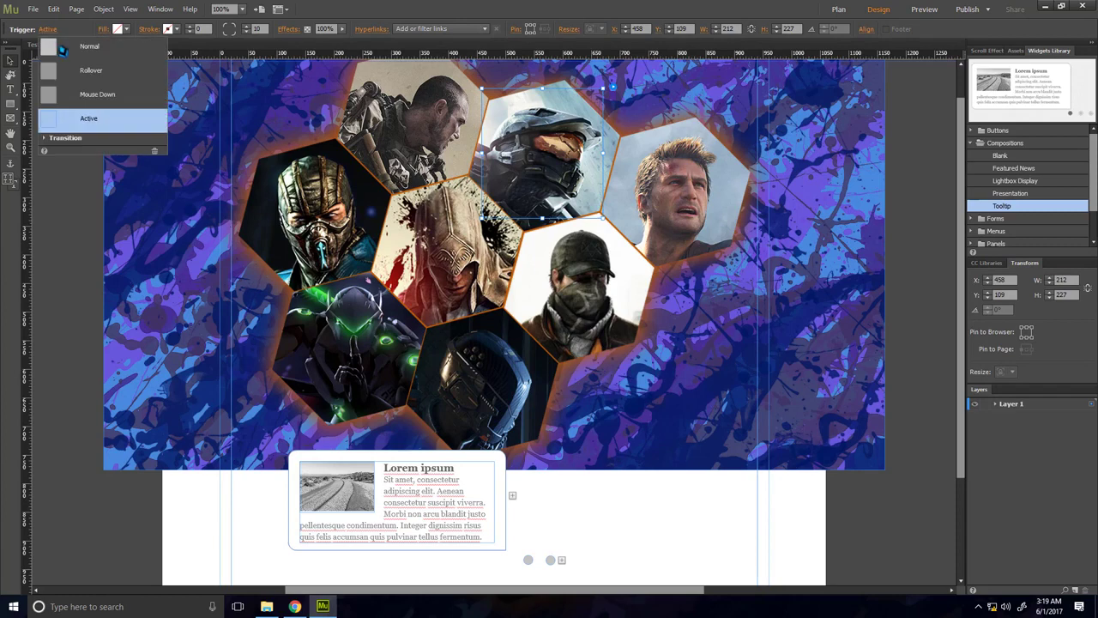
click(79, 49)
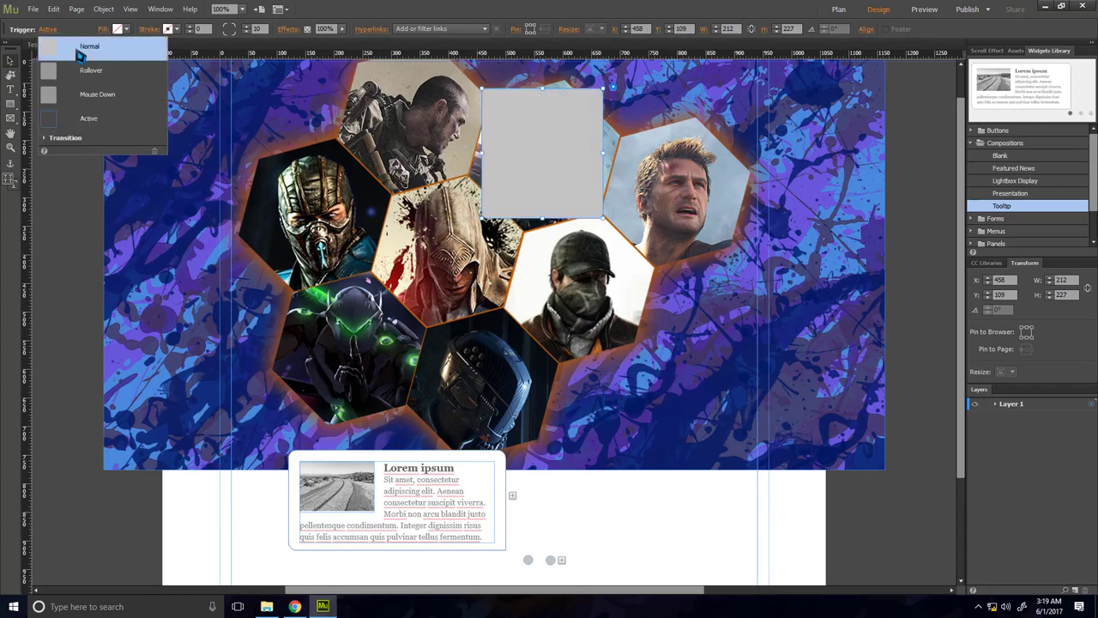
click(129, 29)
click(283, 39)
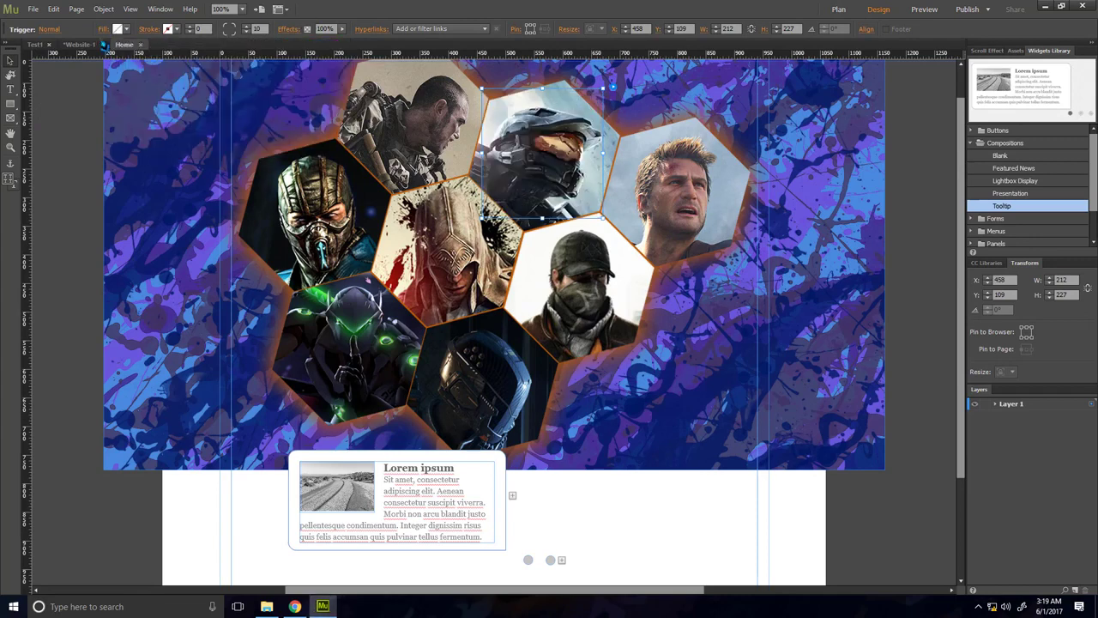
click(49, 31)
click(68, 71)
click(127, 29)
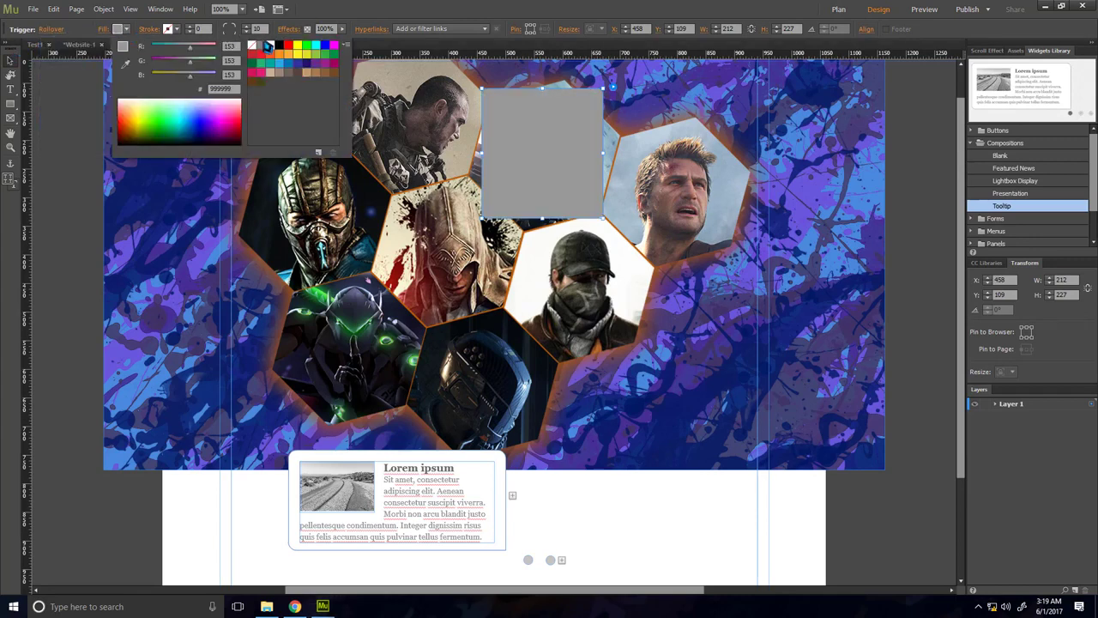
click(255, 42)
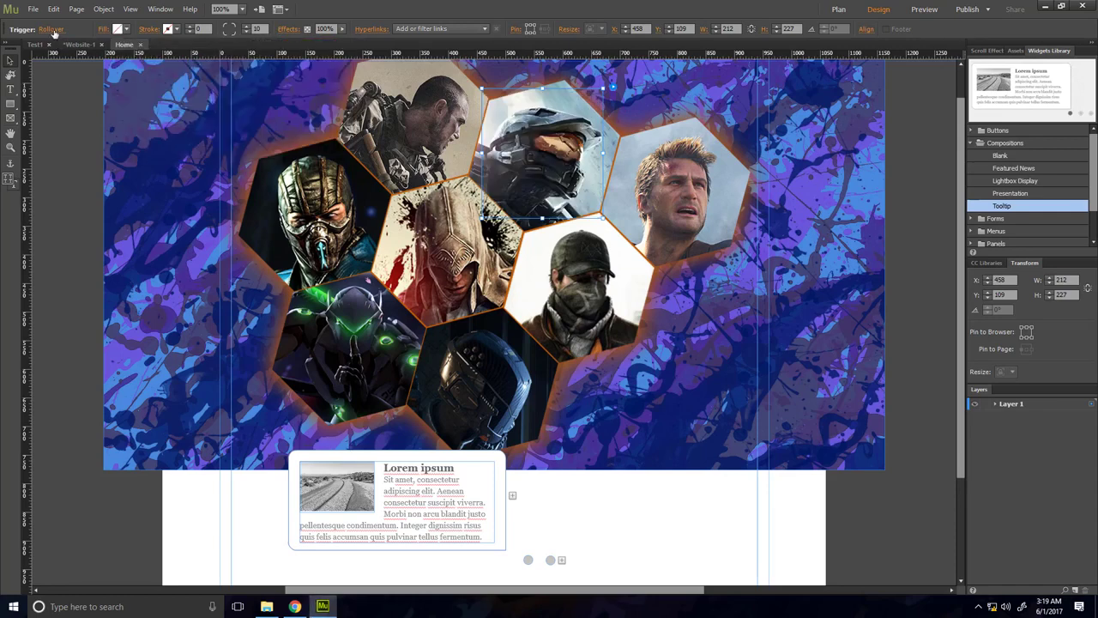
Step: Recheck the trigger states list, then select the Lorem ipsum tooltip widget
click(53, 31)
click(53, 31)
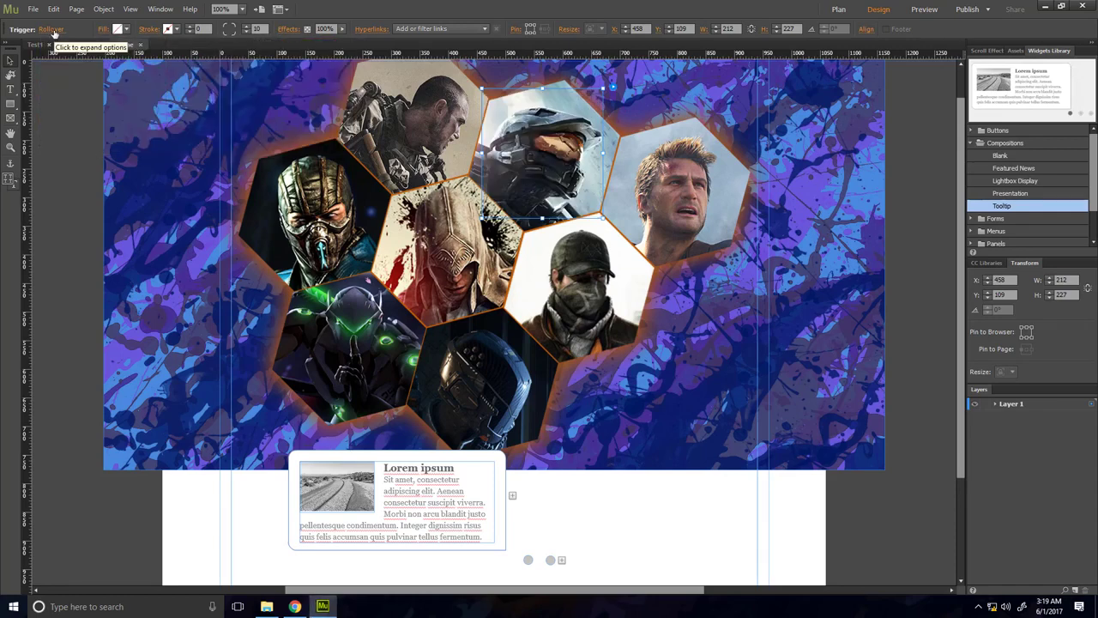
click(53, 31)
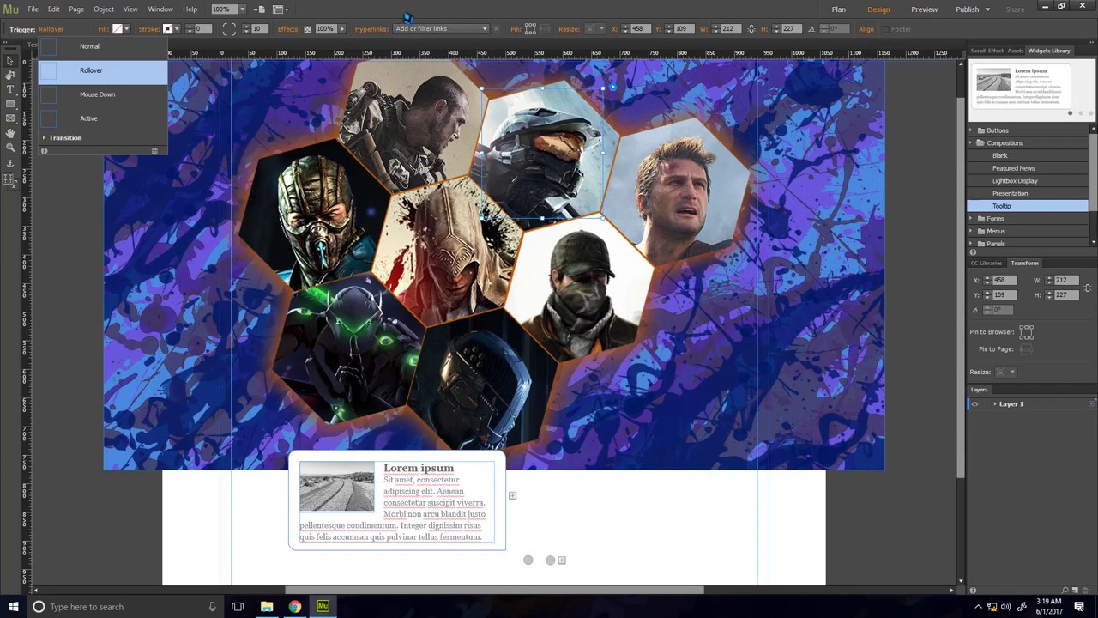
click(432, 513)
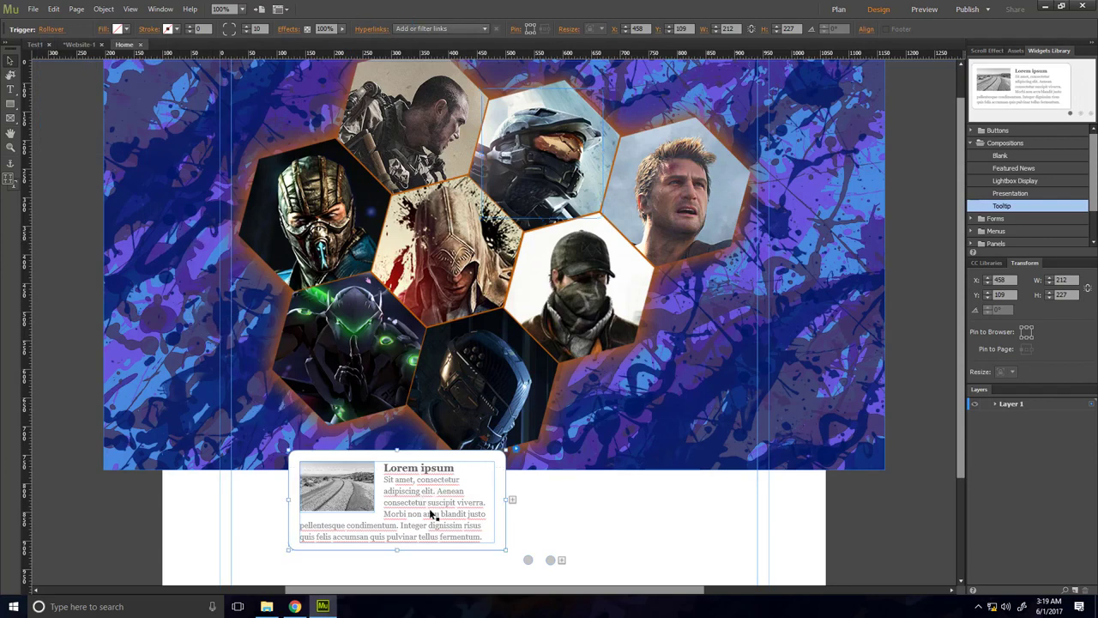
Step: Drag the Lorem ipsum tooltip panel over the collage's upper left, to X -8, Y 159
drag(431, 513, 360, 184)
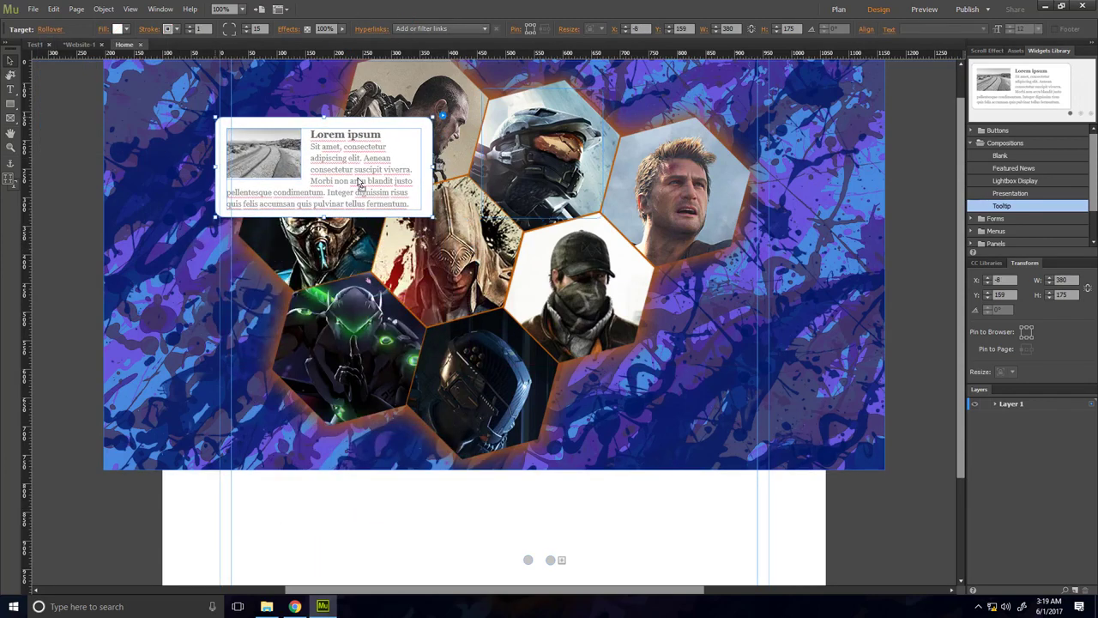
scroll(387, 339, down, 3)
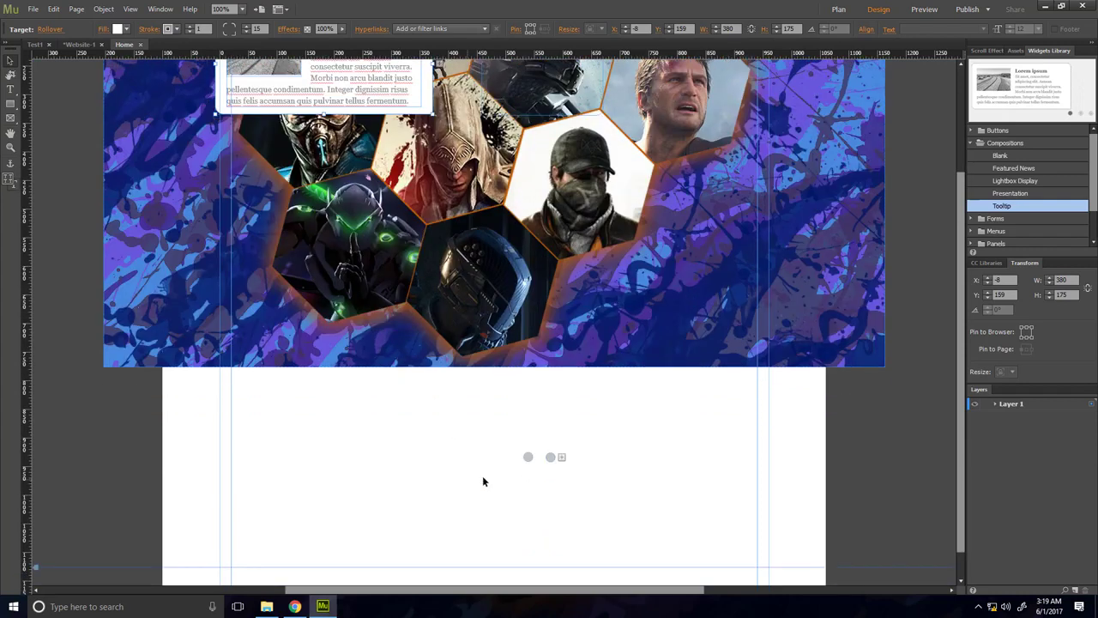
click(471, 496)
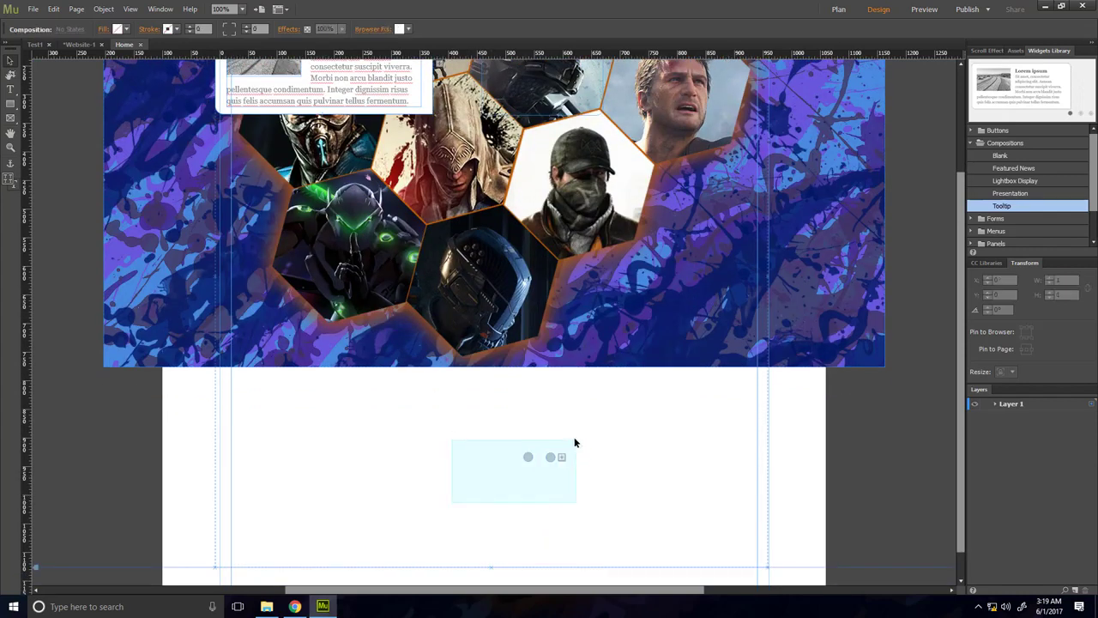
Step: Open and close the second tooltip's Mauris sit amet panel to inspect it
click(539, 482)
click(530, 460)
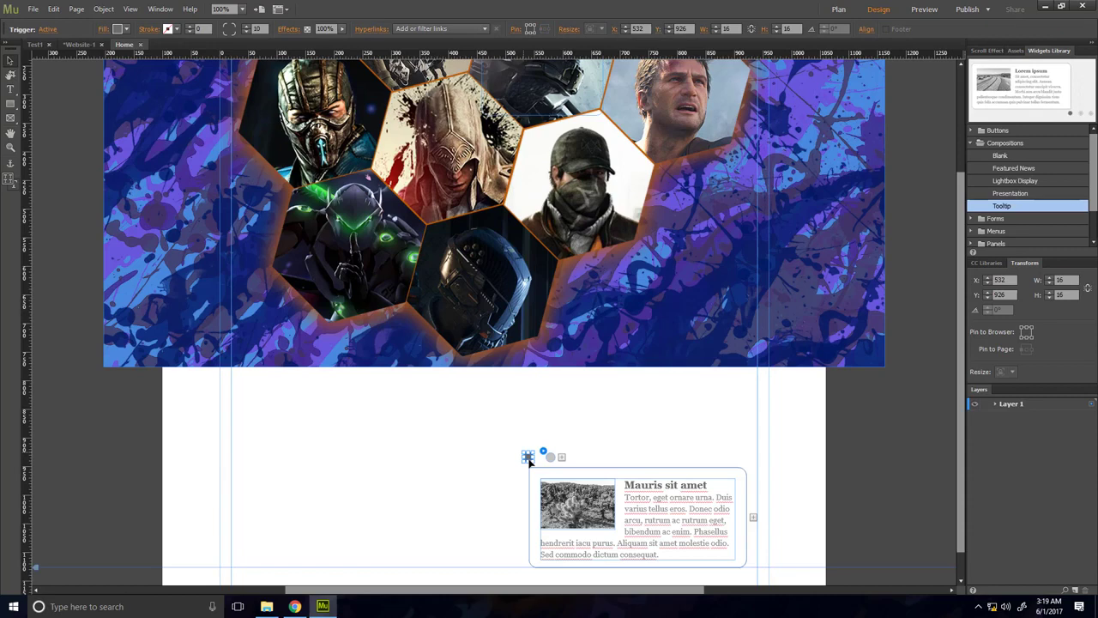
click(549, 460)
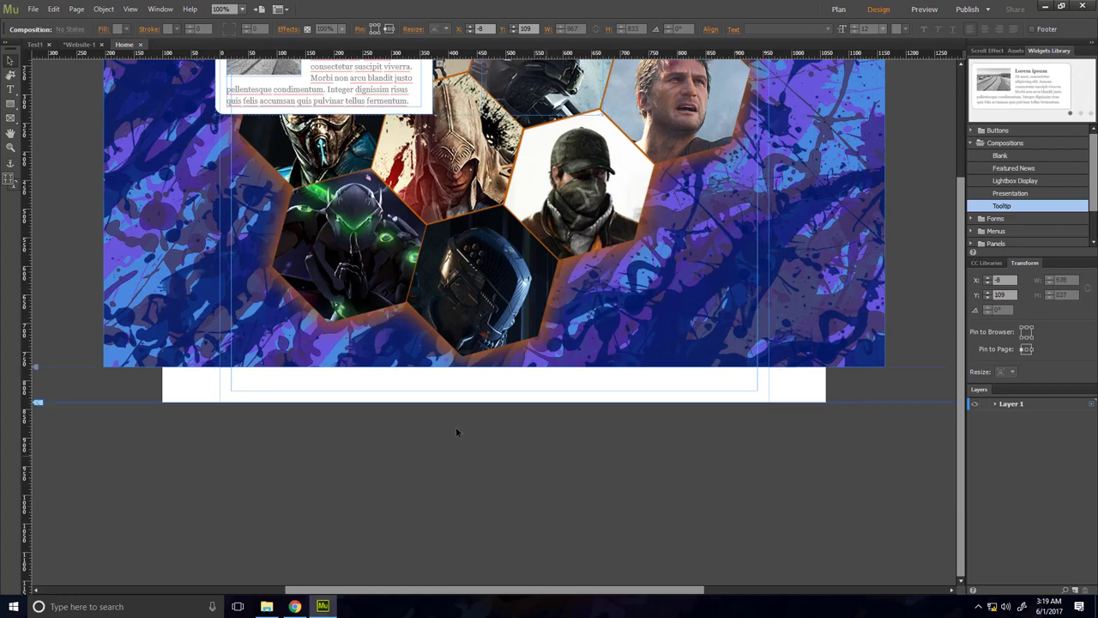
Step: Replace the tooltip's image and text with the caption 'Halo : Master Chief'
scroll(418, 368, up, 2)
scroll(418, 367, up, 1)
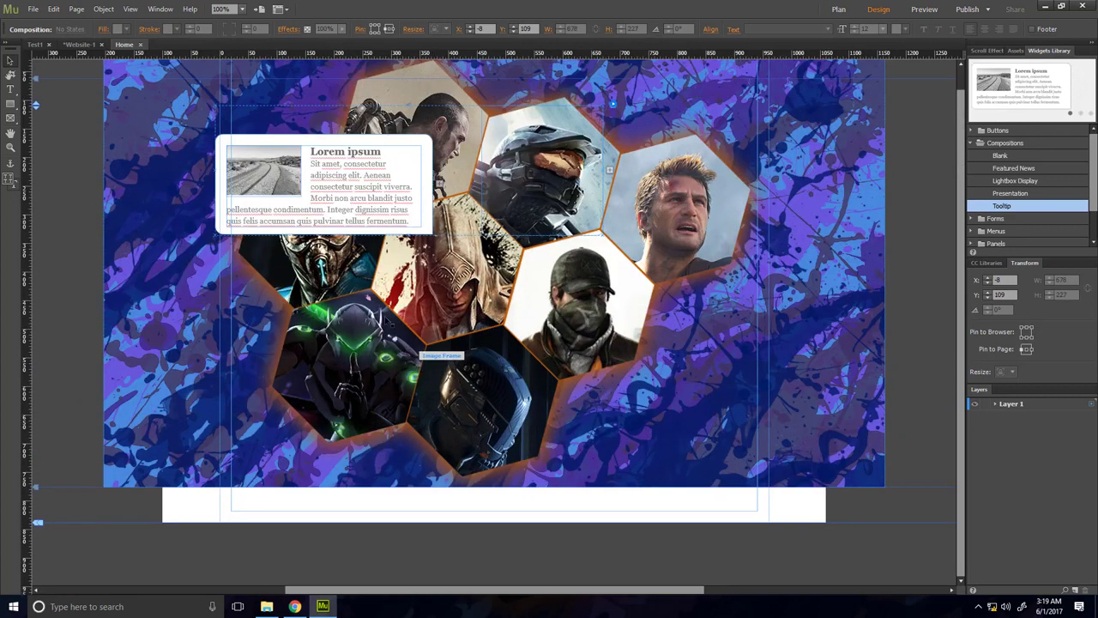
click(364, 197)
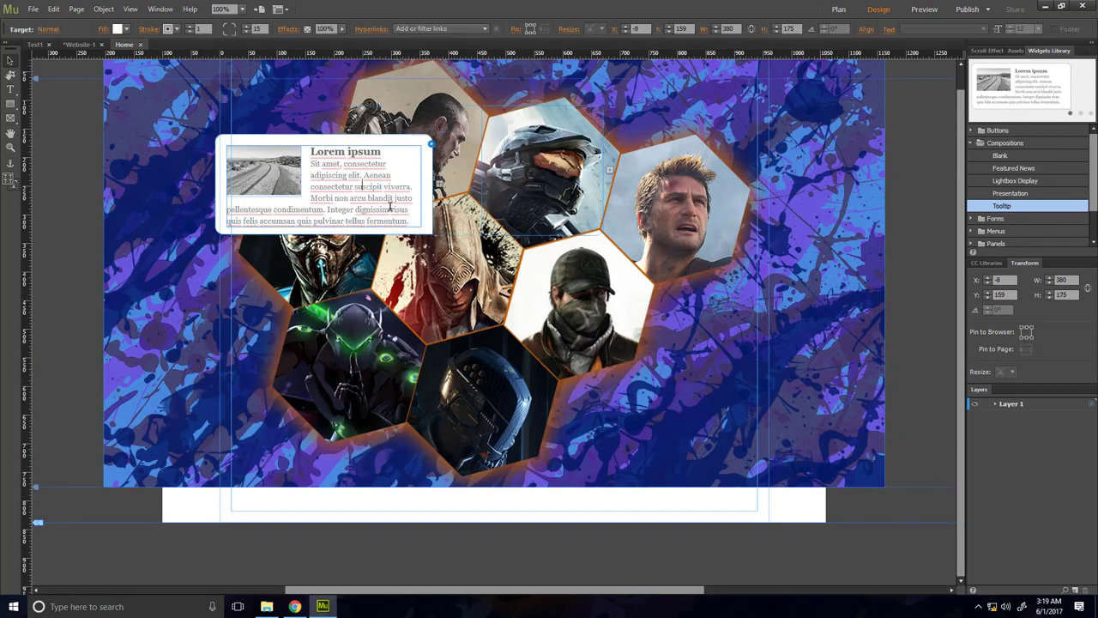
double_click(361, 194)
drag(410, 221, 216, 151)
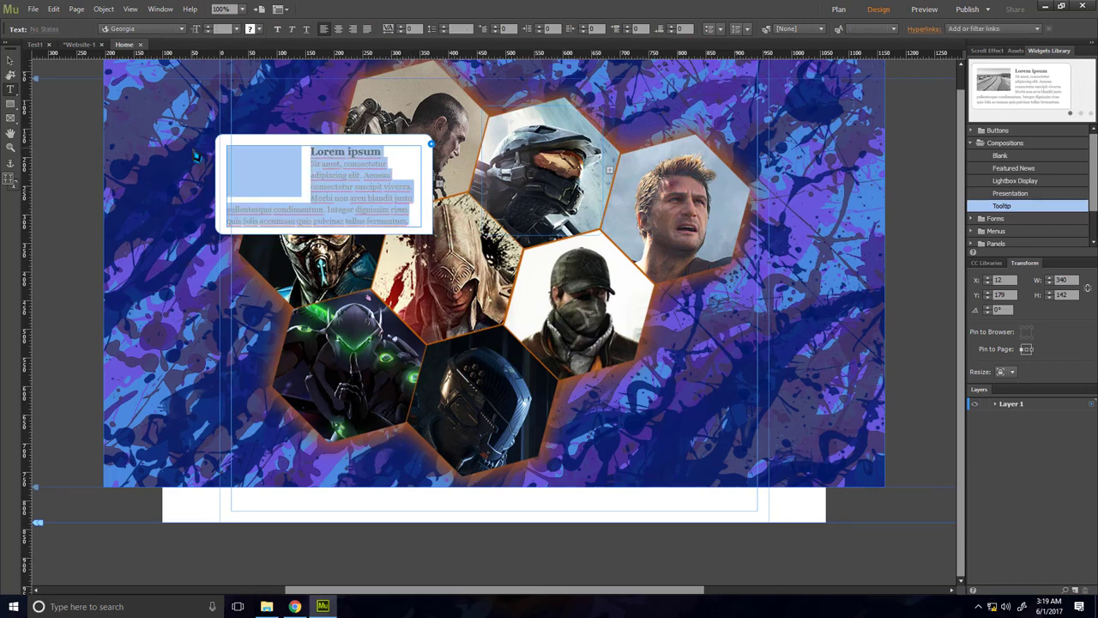
key(BackSpace)
text(Halo)
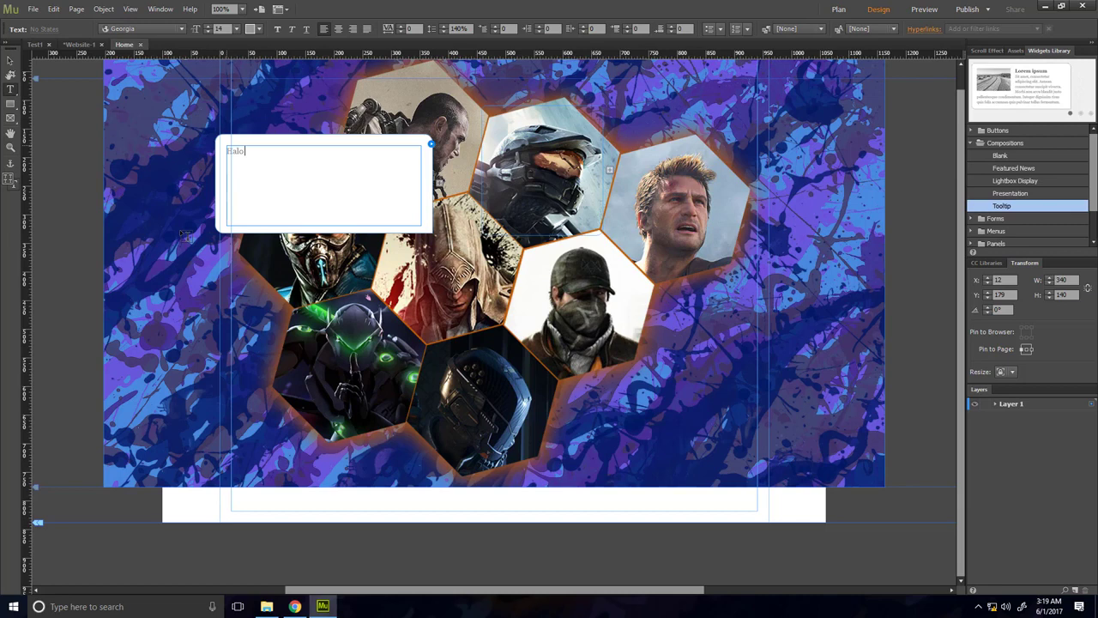
text( : Master Chief)
Step: Set the 'Halo : Master Chief' caption to 48 pt
key(ctrl+a)
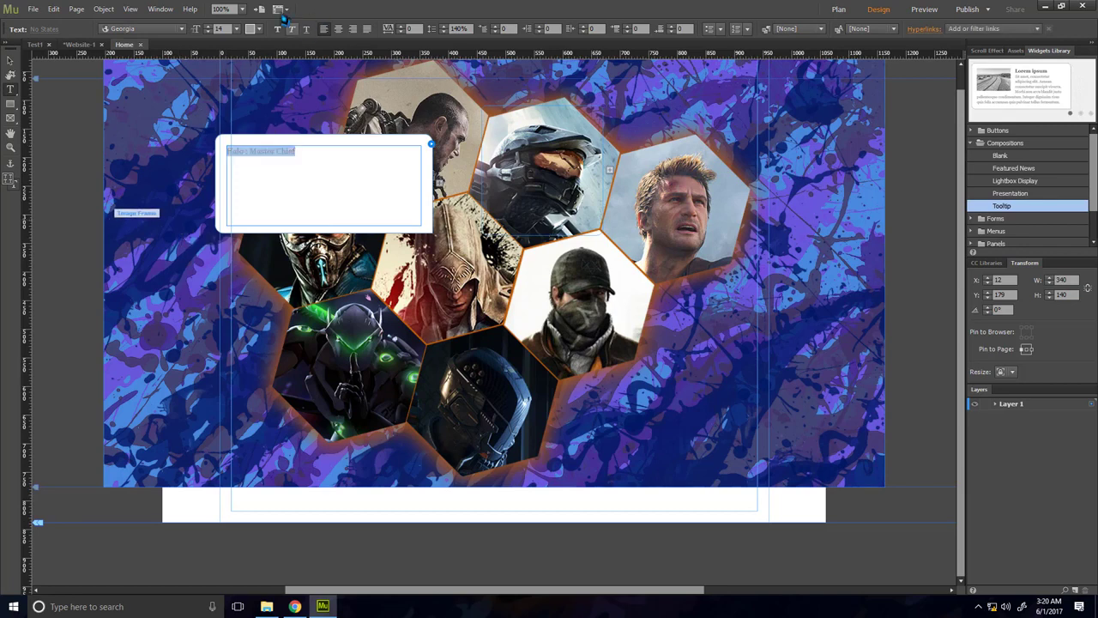
click(236, 29)
click(248, 179)
Step: Leave text editing and preview the page in the browser with Ctrl+Shift+E
key(Escape)
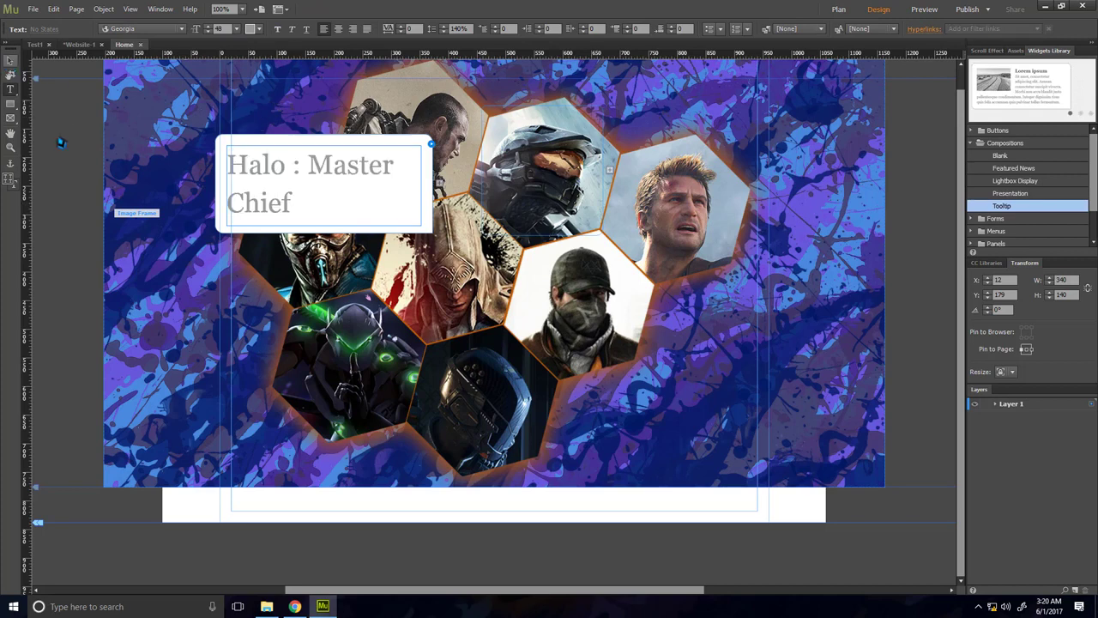
click(67, 152)
key(ctrl+shift+e)
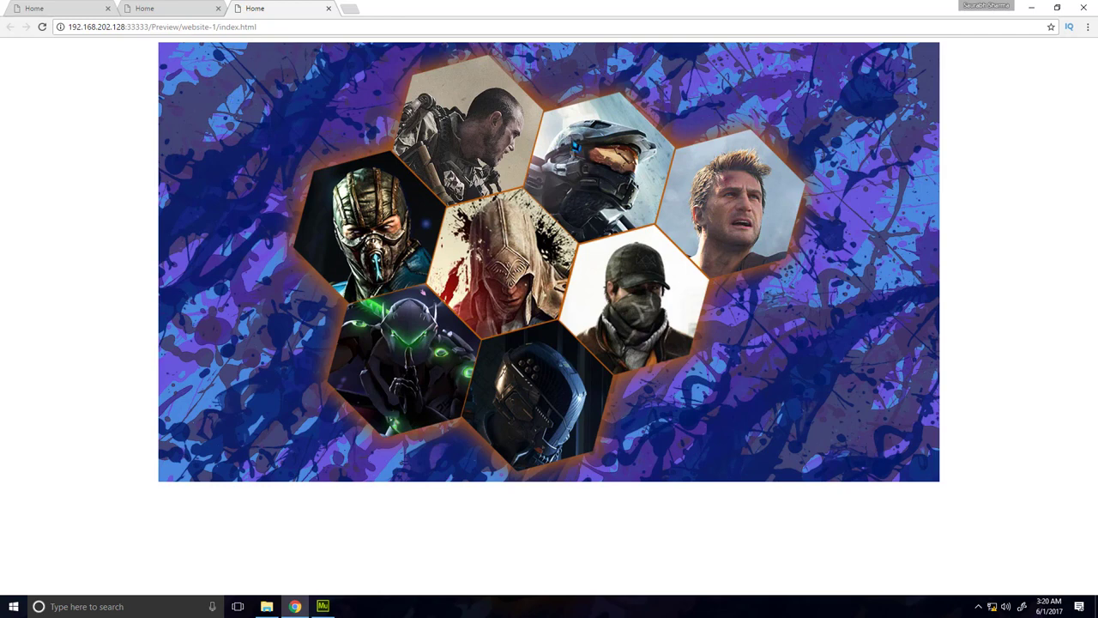
Step: In the Chrome preview, confirm the Halo hexagon pops up the 'Halo : Master Chief' caption
mouse_move(585, 156)
Step: Minimize Chrome and the Pictures folder window to reveal the game-character collage
click(1033, 8)
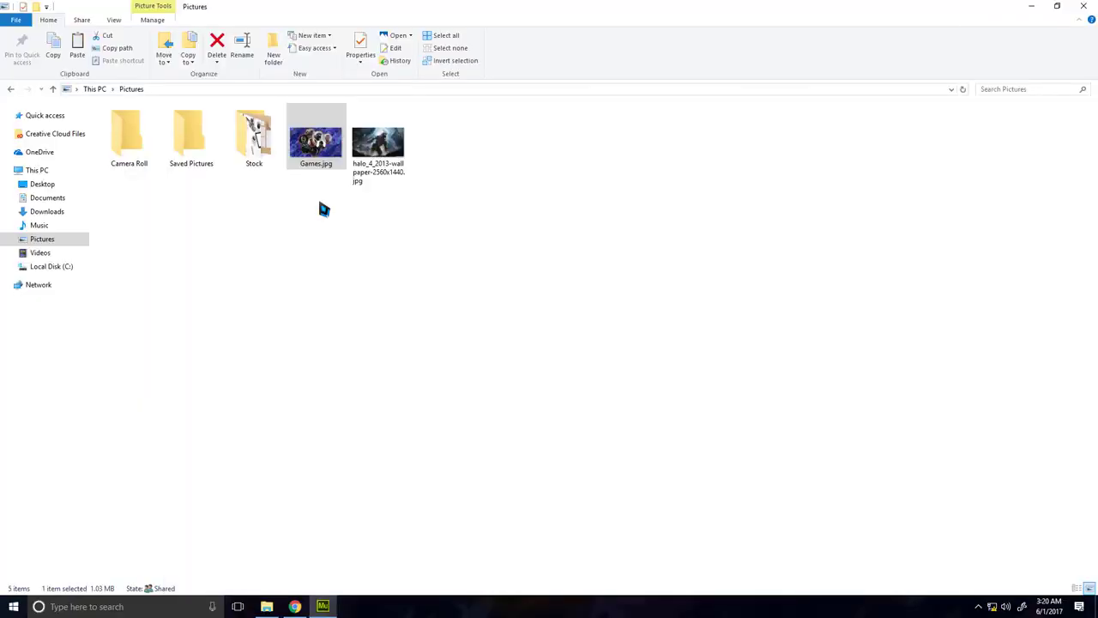
click(1025, 6)
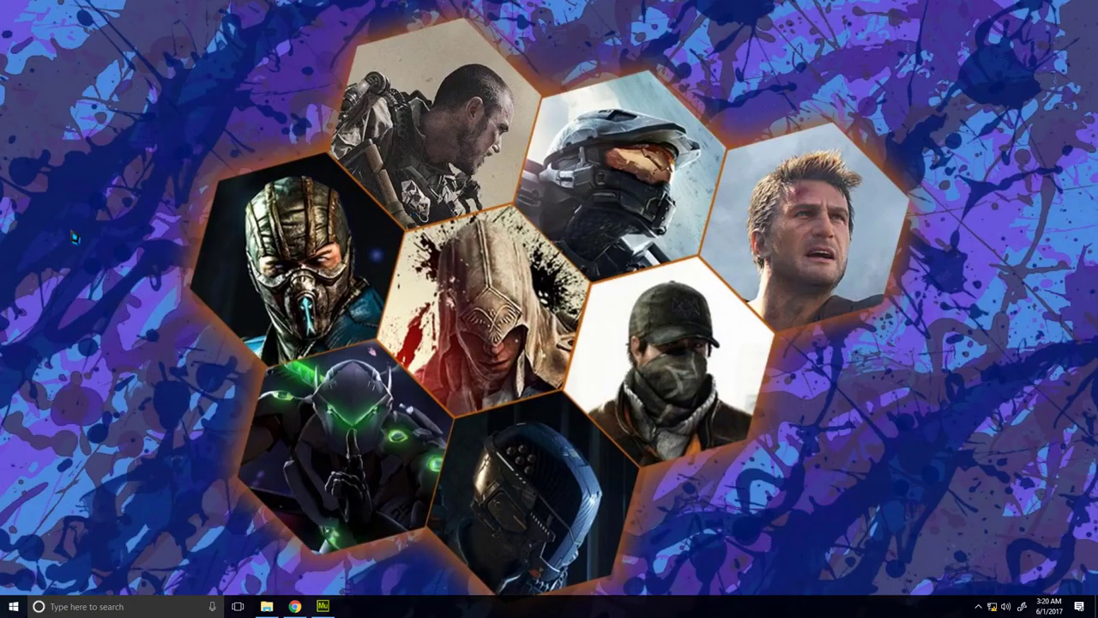